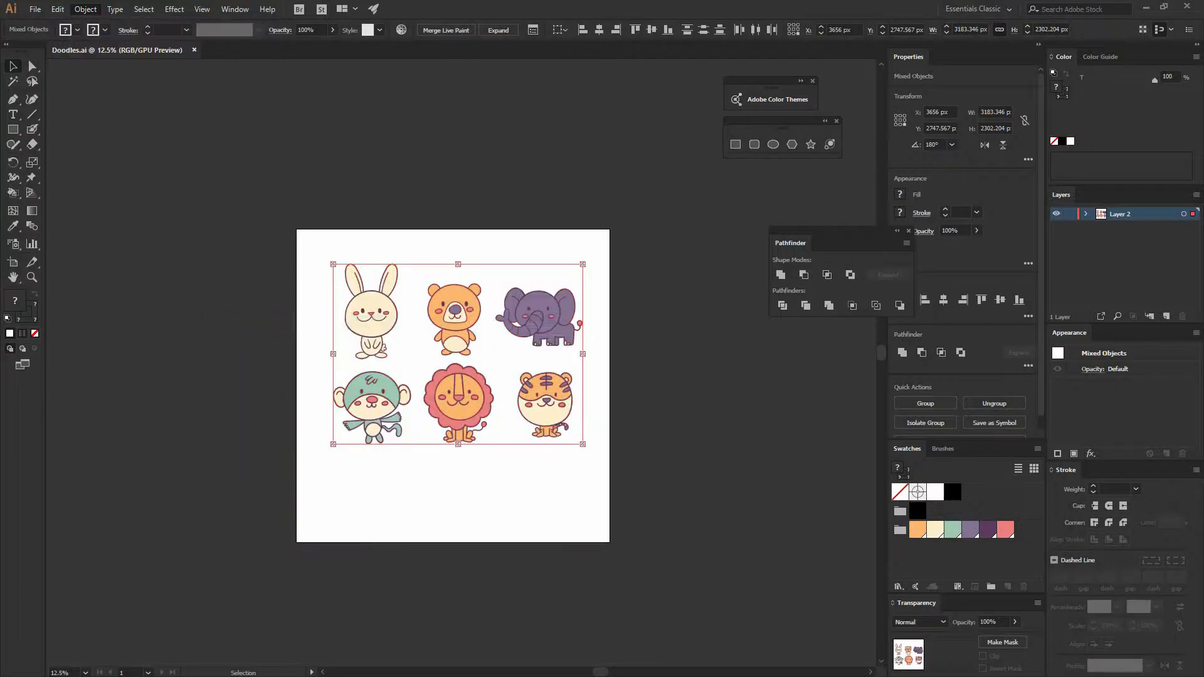
- Make a new pattern from the six animal drawings and set its tile type to Brick by Row
{"action": "left_click", "coordinate": [723, 372]}
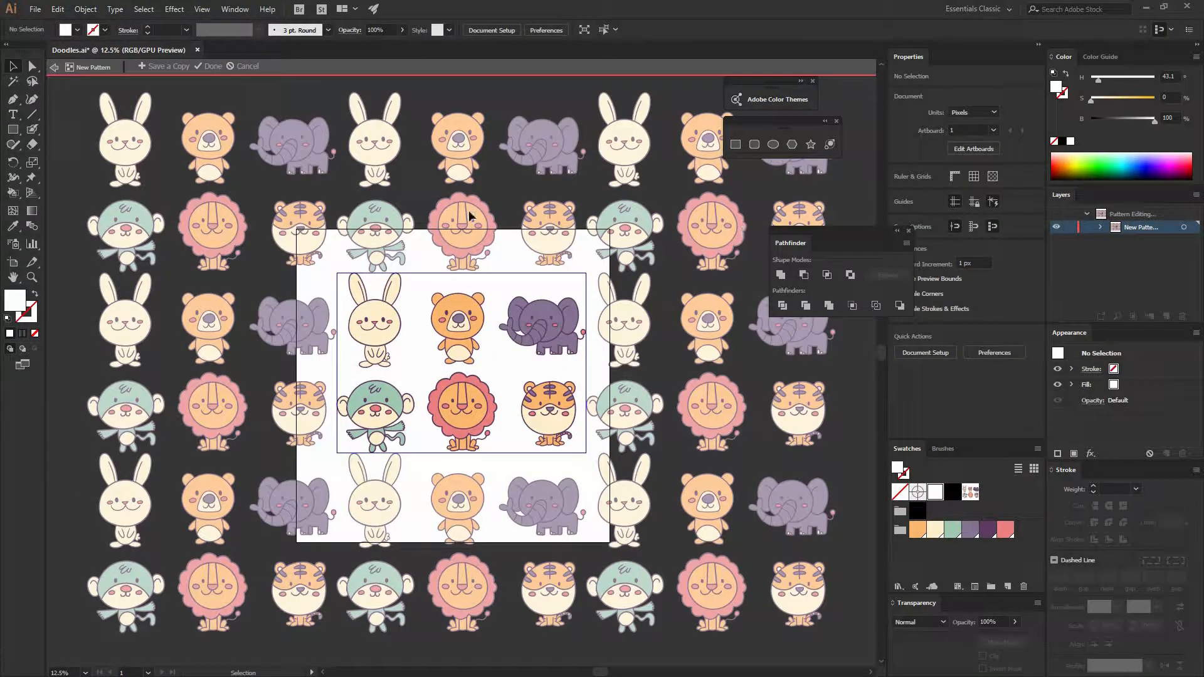
{"action": "left_click_drag", "start_coordinate": [578, 218], "coordinate": [682, 171]}
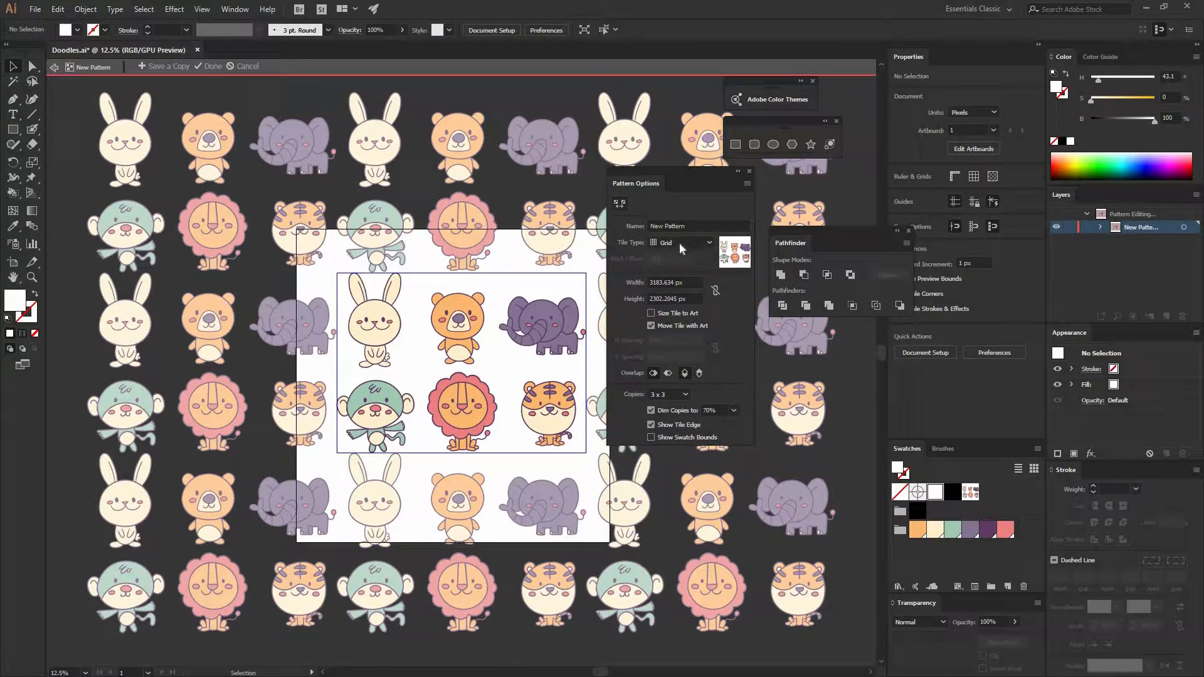
{"action": "left_click", "coordinate": [679, 242]}
{"action": "left_click", "coordinate": [677, 268]}
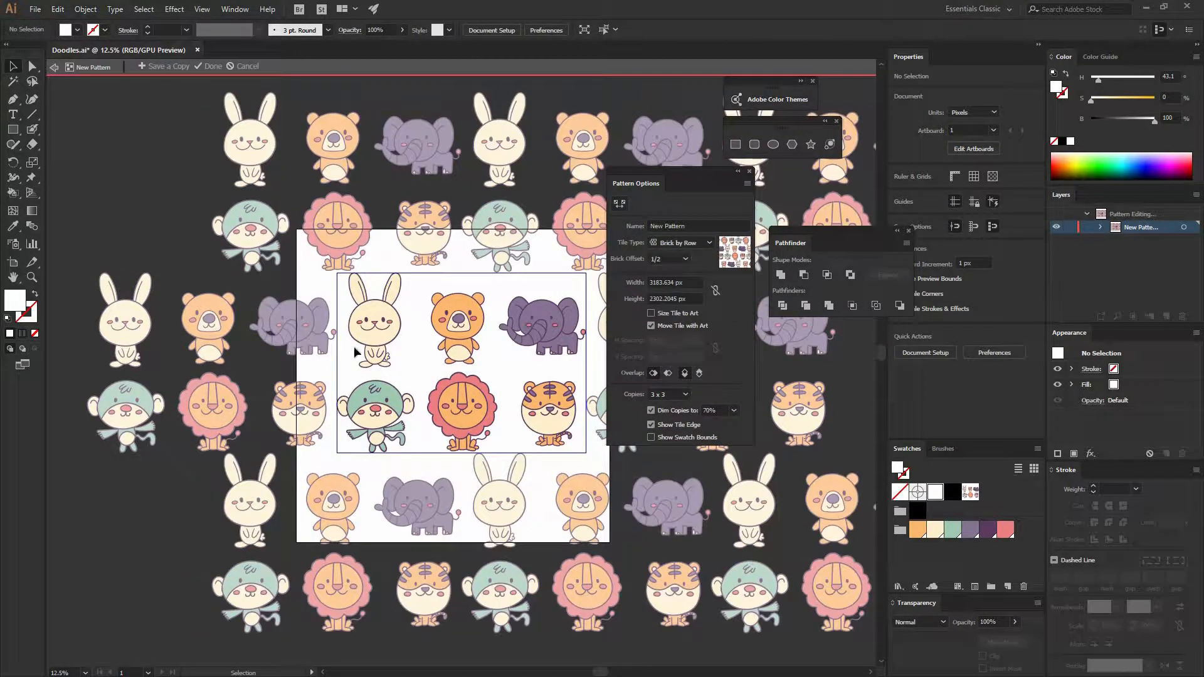
- Try brick offsets of 2/3 and 3/4 for the pattern, and settle on 1/4
{"action": "left_click", "coordinate": [685, 259]}
{"action": "left_click", "coordinate": [667, 317]}
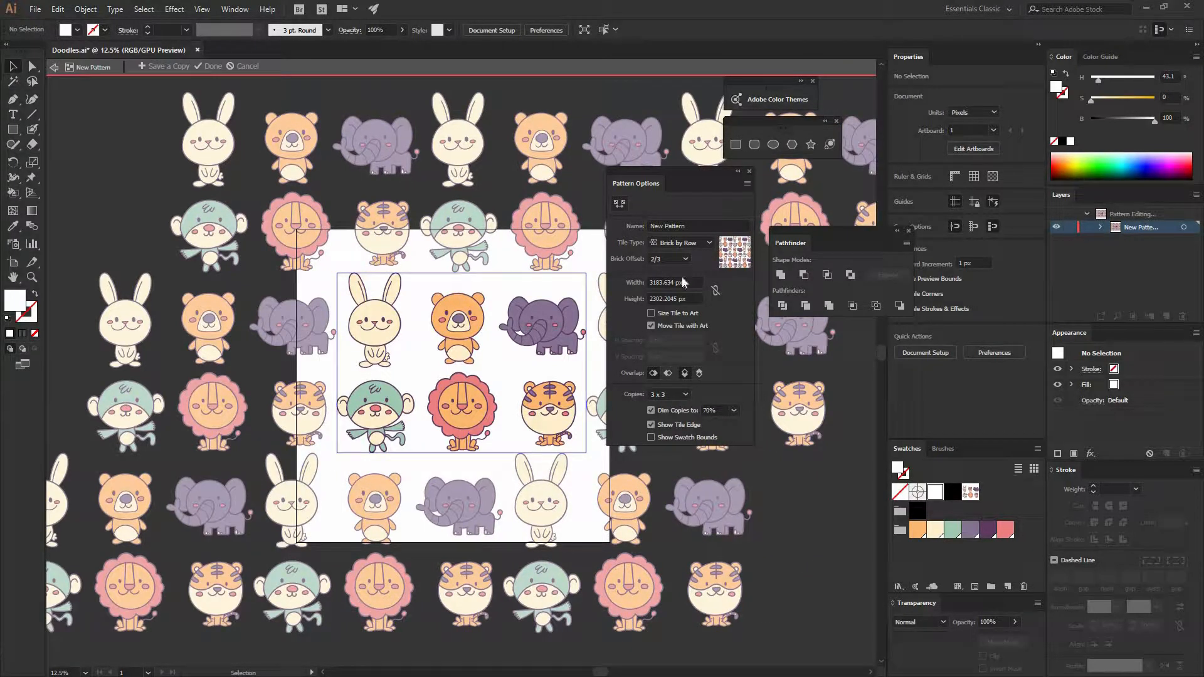
{"action": "left_click", "coordinate": [680, 259]}
{"action": "left_click", "coordinate": [668, 323]}
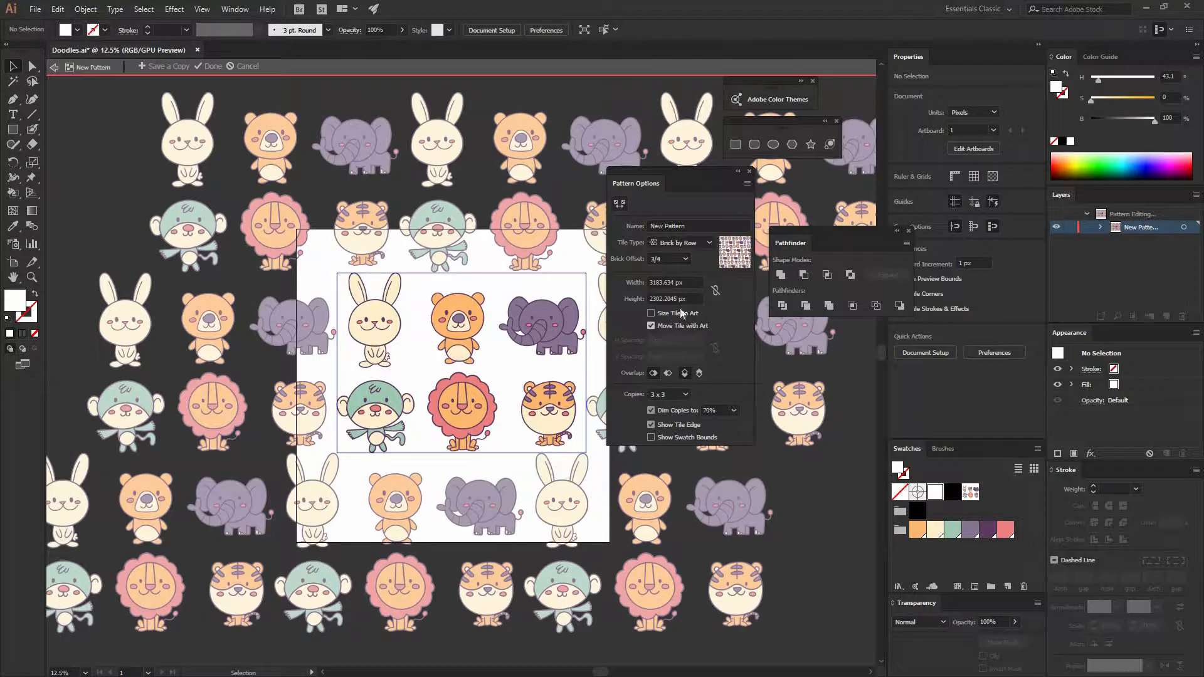
{"action": "left_click", "coordinate": [683, 259]}
{"action": "left_click", "coordinate": [672, 277]}
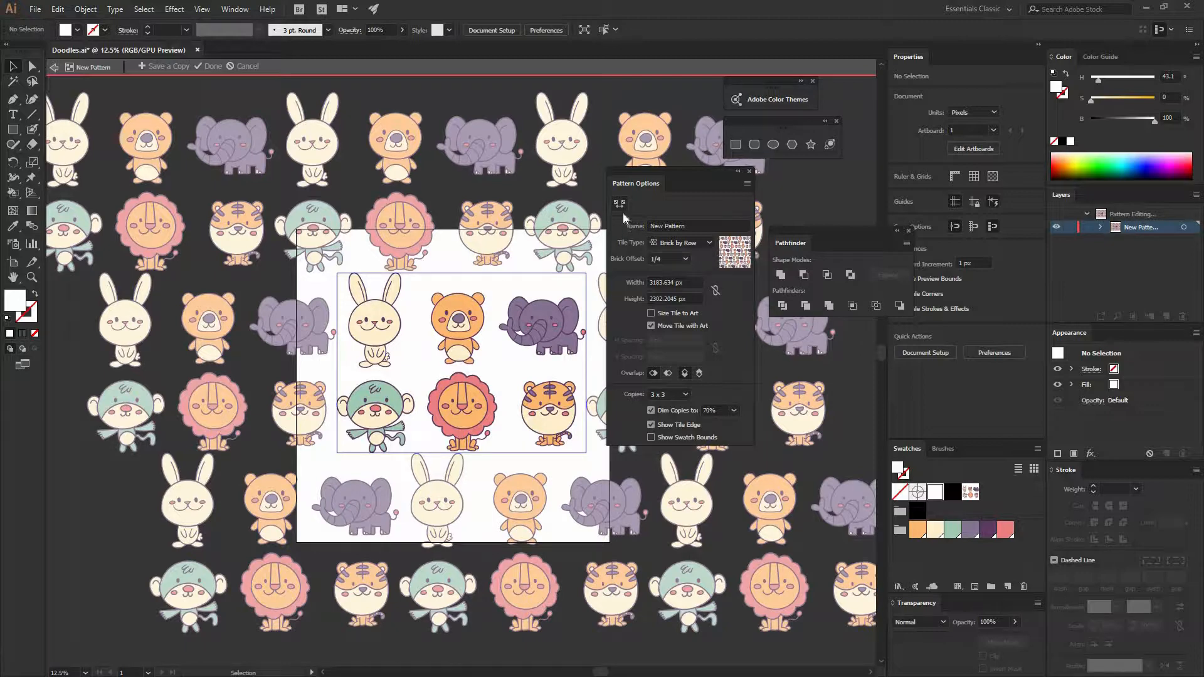
- Enlarge the pattern tile on all four sides to about 3320 by 2440 px, adding space around the animals
{"action": "left_click", "coordinate": [463, 280]}
{"action": "left_click_drag", "start_coordinate": [462, 273], "coordinate": [462, 268]}
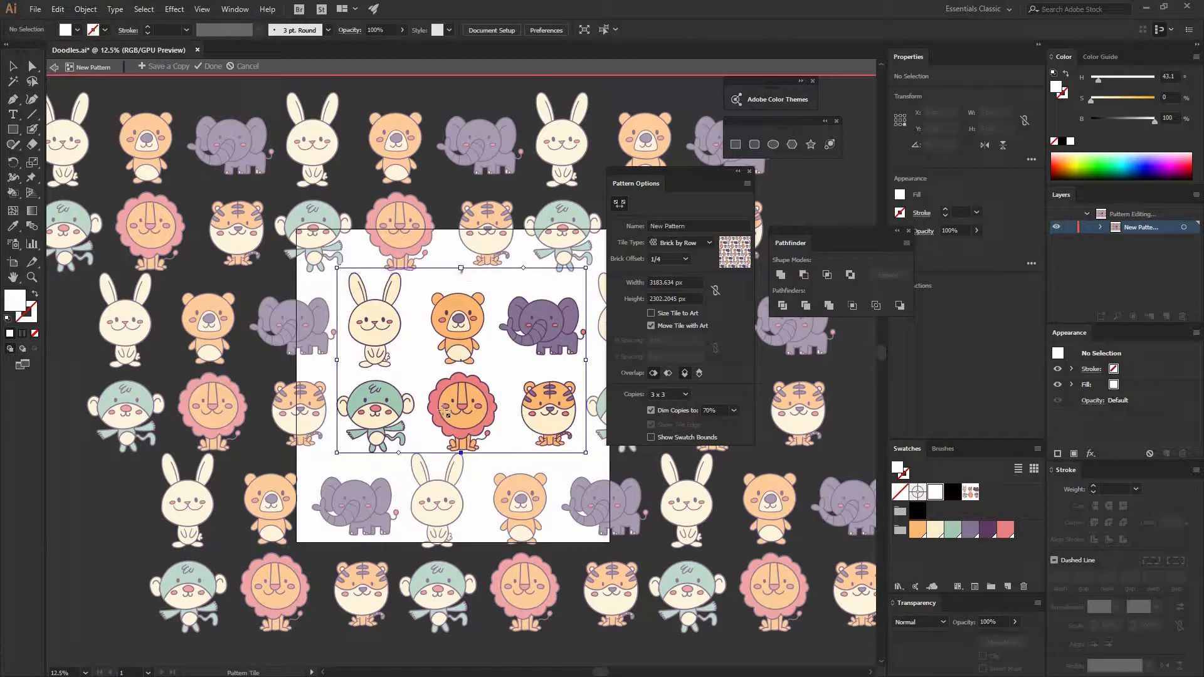
{"action": "left_click_drag", "start_coordinate": [456, 458], "coordinate": [457, 466]}
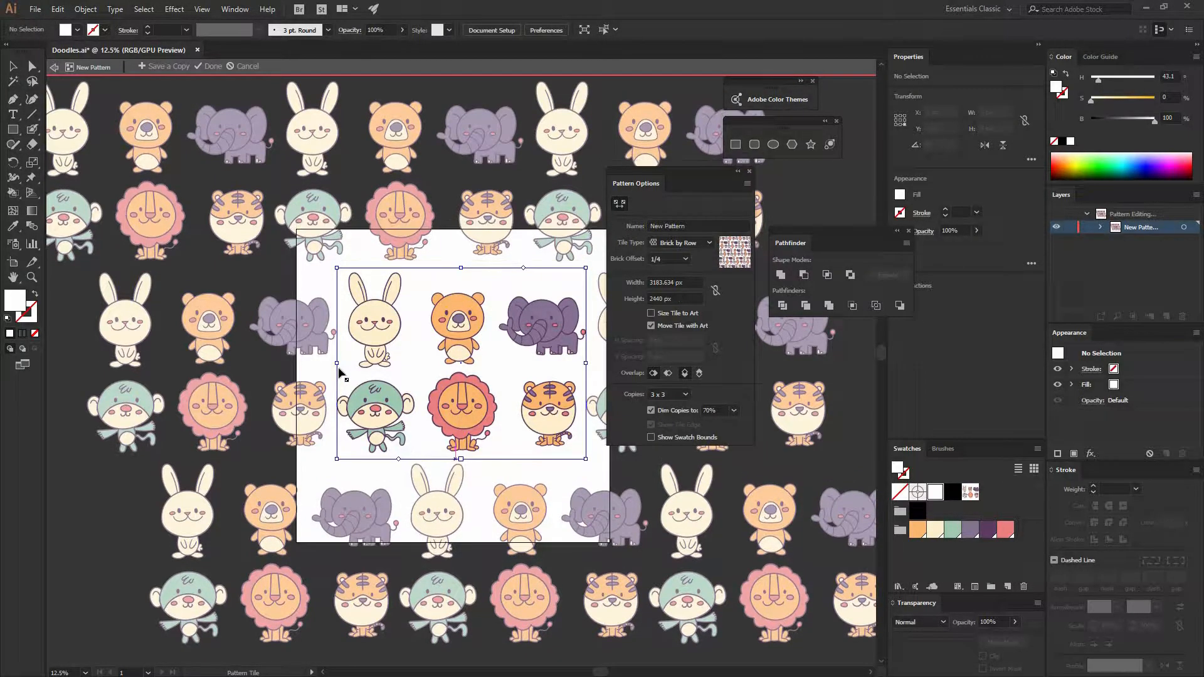
{"action": "left_click_drag", "start_coordinate": [337, 371], "coordinate": [331, 372]}
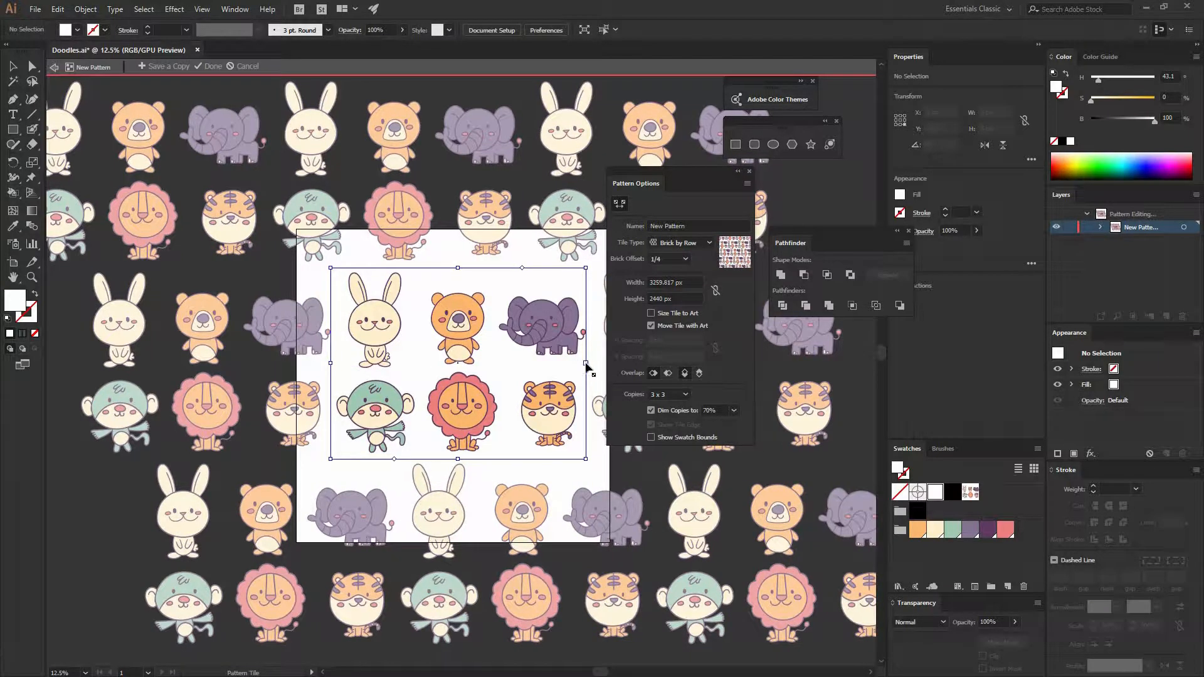
{"action": "left_click_drag", "start_coordinate": [588, 364], "coordinate": [592, 364]}
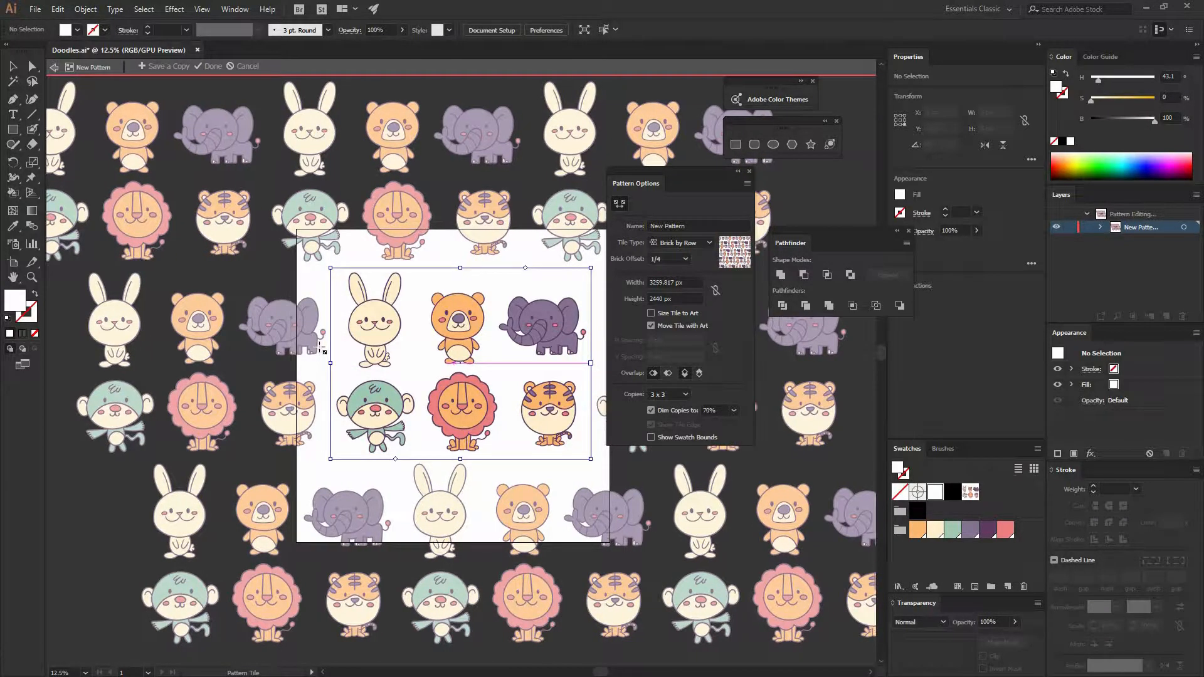
- Set the pattern's tile type to Brick by Column and finish editing the pattern
{"action": "left_click", "coordinate": [690, 243]}
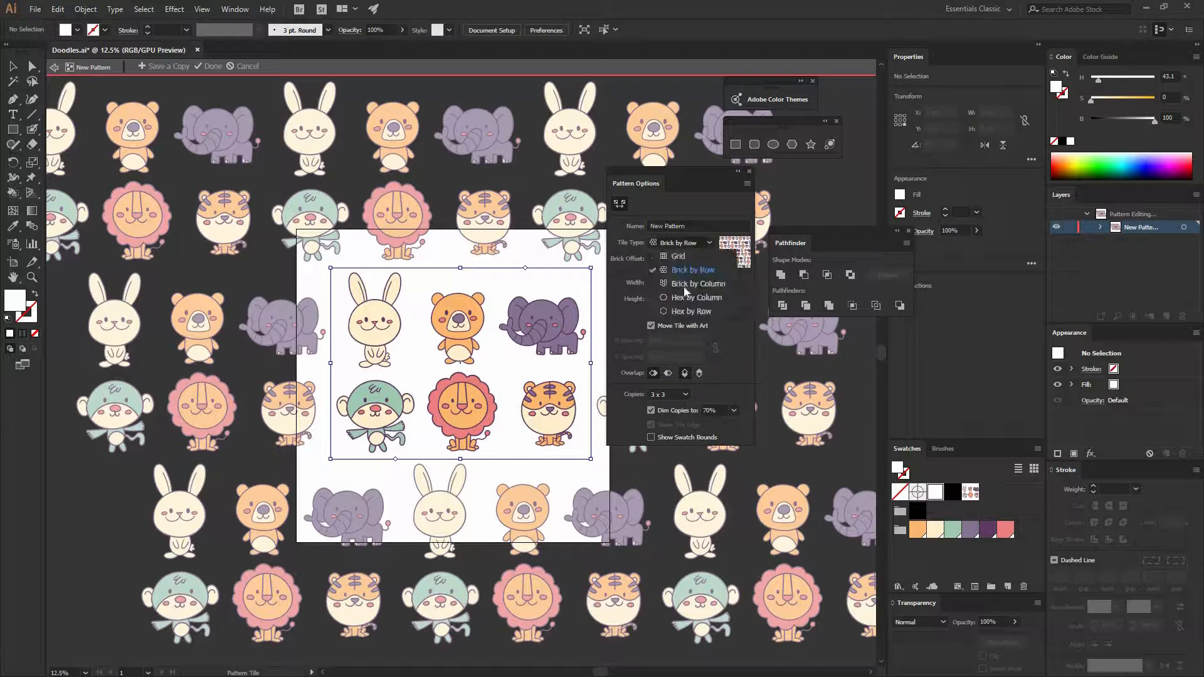
{"action": "left_click", "coordinate": [683, 288]}
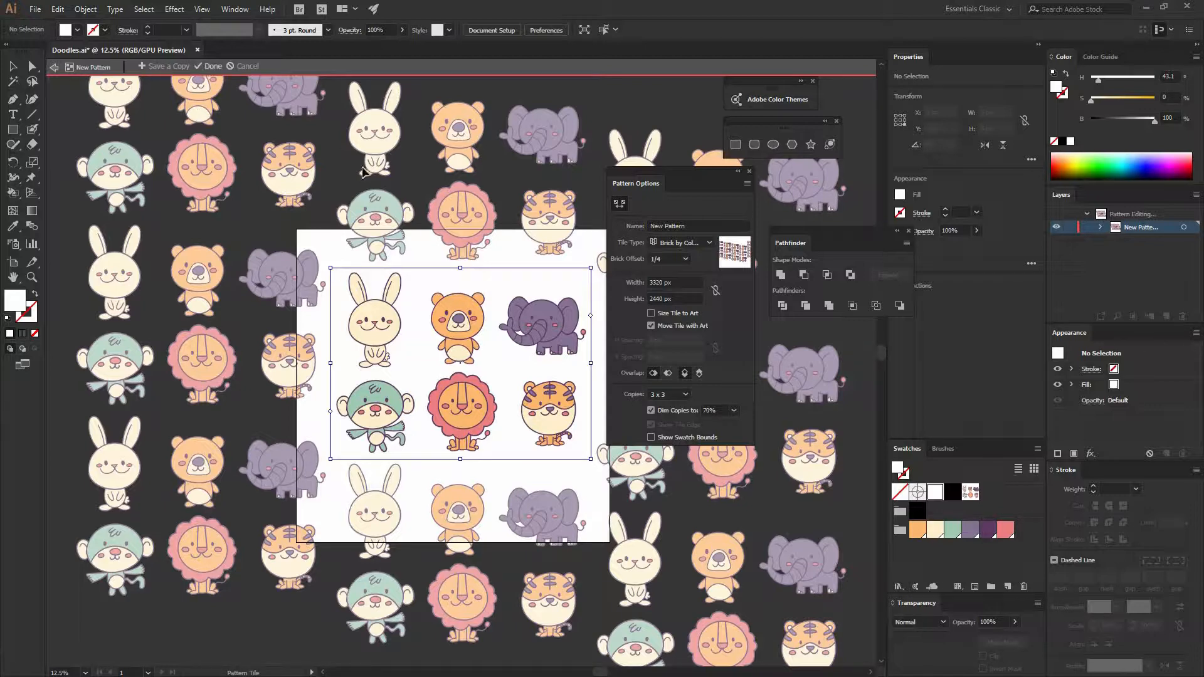
{"action": "key", "text": "Escape"}
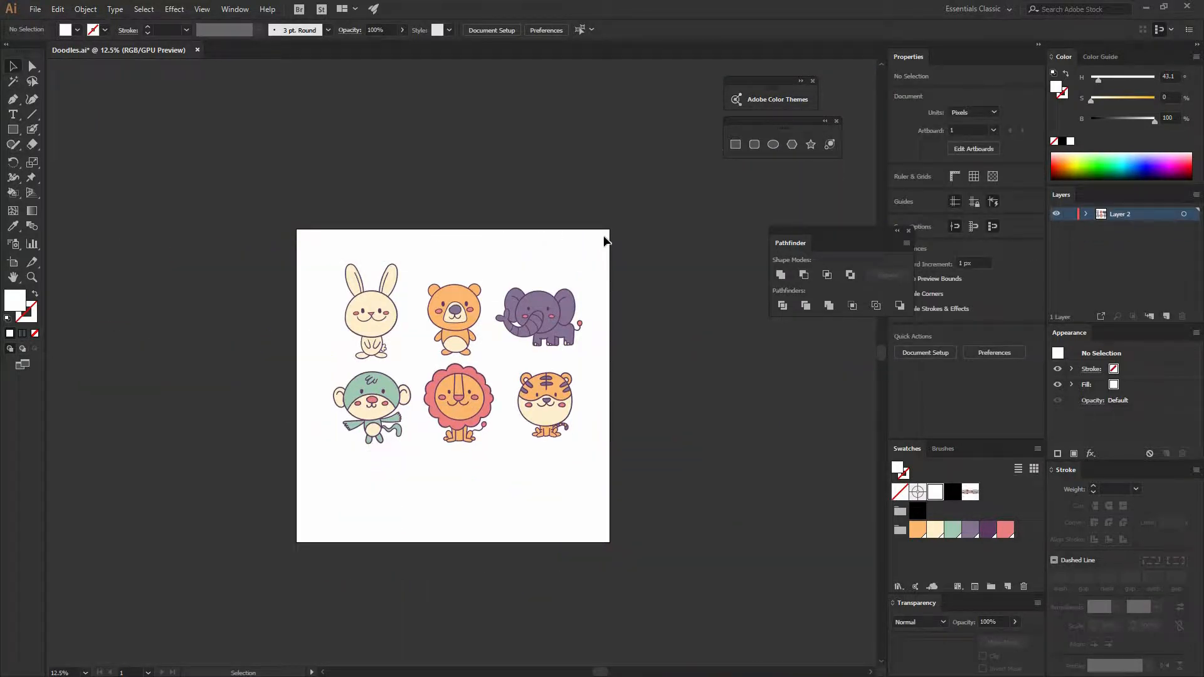
- Draw a rectangle about 4799 by 4320 px over the animals and fill it with the new pattern swatch
{"action": "left_click_drag", "start_coordinate": [235, 146], "coordinate": [610, 483]}
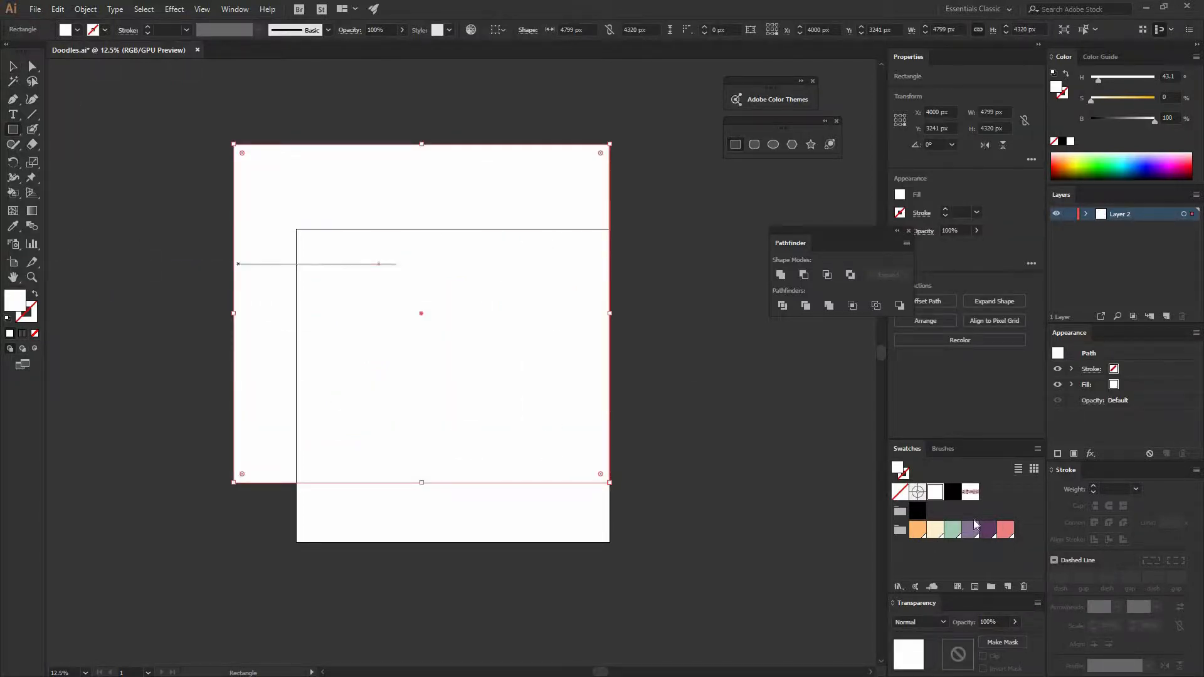
{"action": "left_click", "coordinate": [970, 491]}
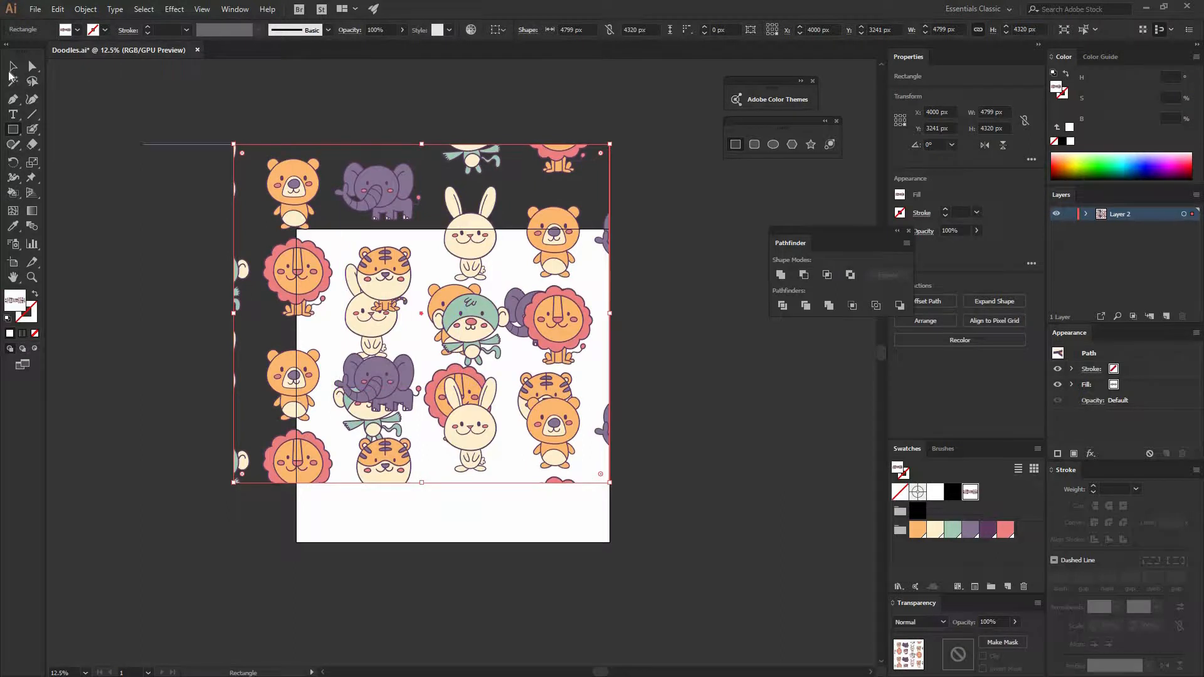
{"action": "key", "text": "v"}
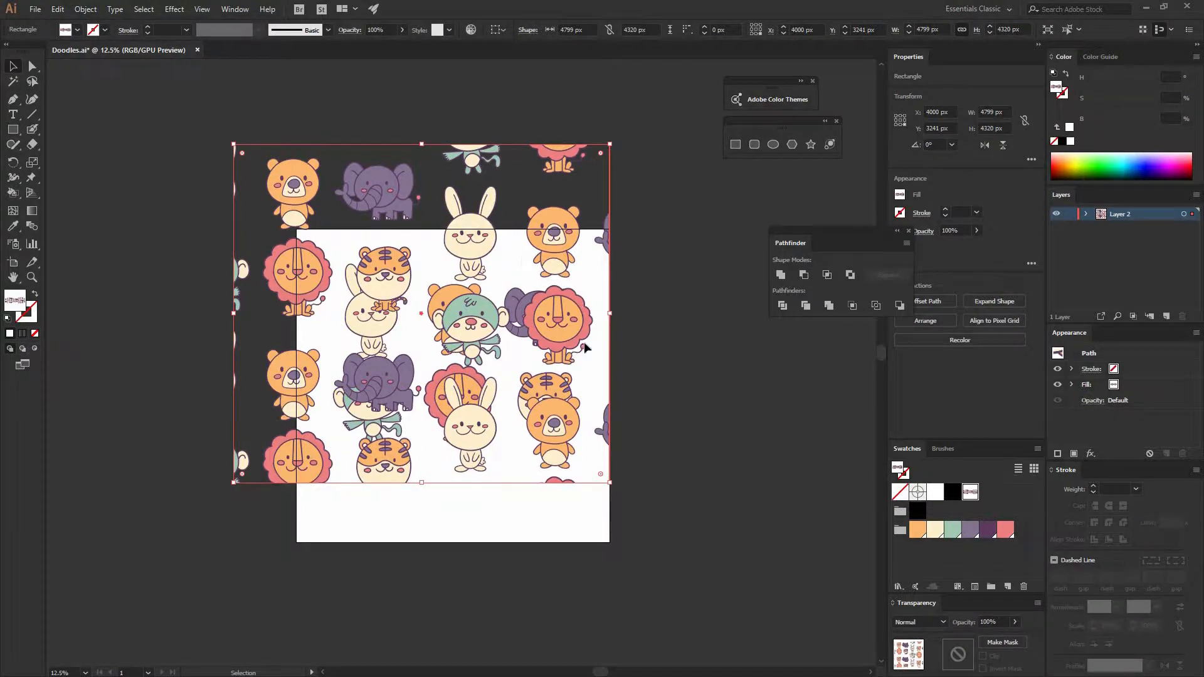
- Move the pattern-filled rectangle up and to the left, partly off the artboard
{"action": "mouse_move", "coordinate": [482, 216]}
{"action": "left_mouse_down"}
{"action": "mouse_move", "coordinate": [636, 410]}
{"action": "mouse_move", "coordinate": [429, 136]}
{"action": "mouse_move", "coordinate": [356, 184]}
{"action": "left_mouse_up"}
{"action": "left_click", "coordinate": [573, 301]}
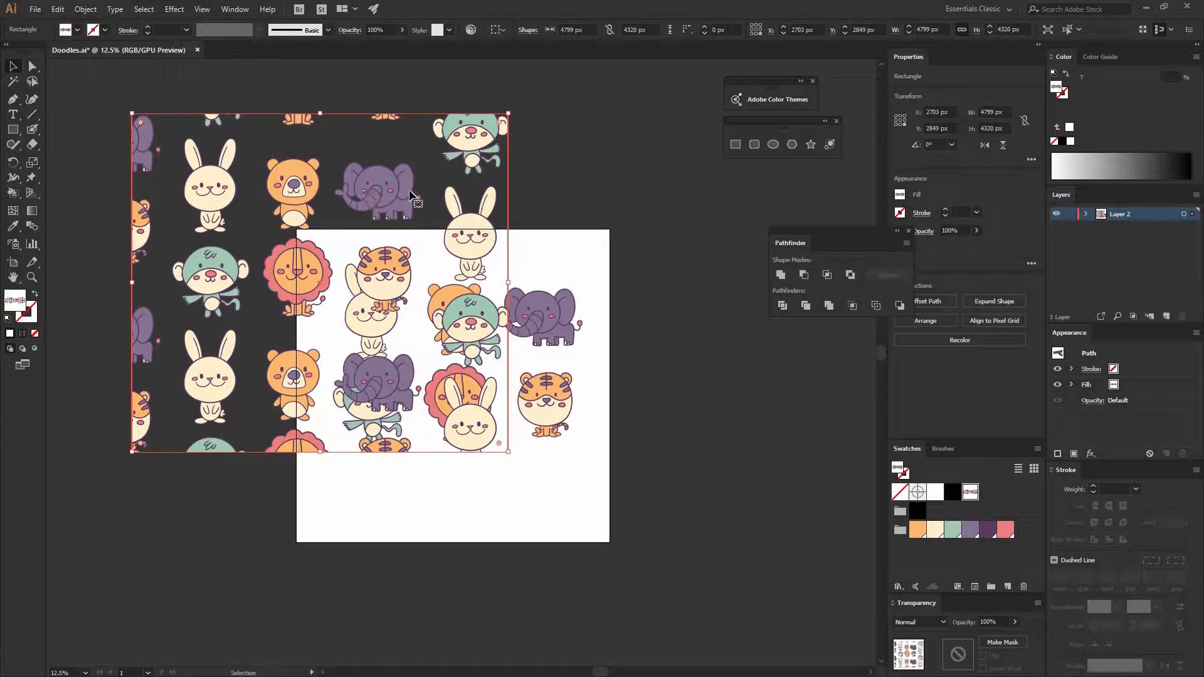
{"action": "mouse_move", "coordinate": [385, 190]}
{"action": "left_mouse_down"}
{"action": "mouse_move", "coordinate": [401, 195]}
{"action": "mouse_move", "coordinate": [382, 207]}
{"action": "left_mouse_up"}
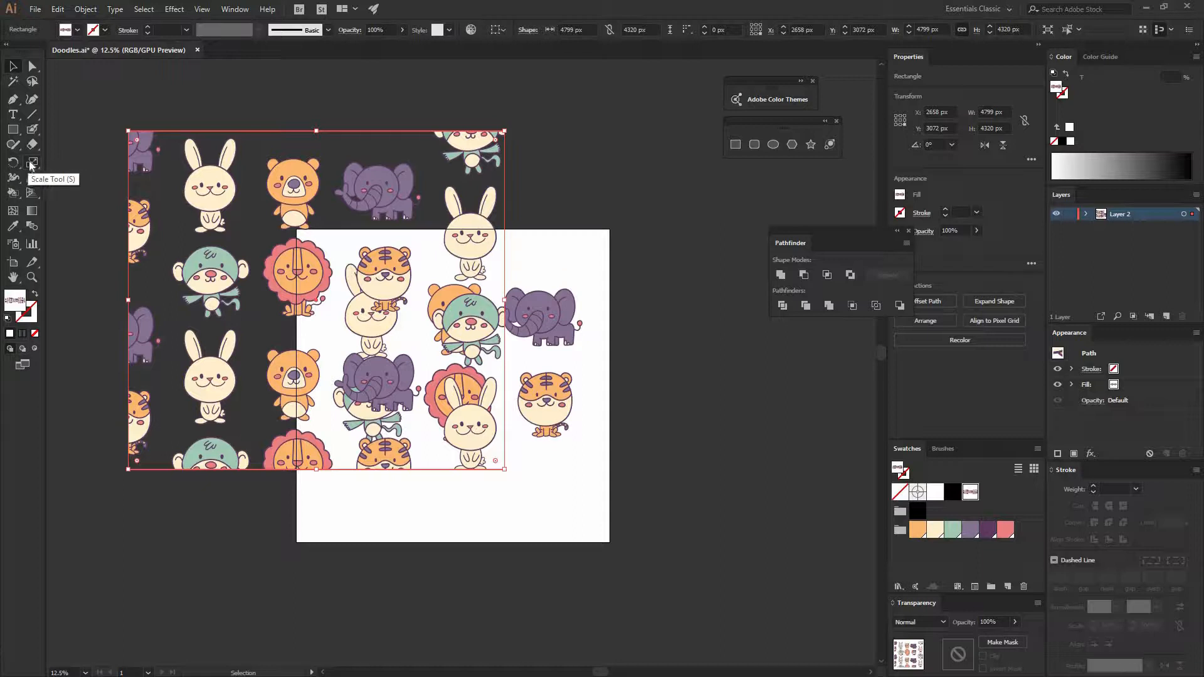
- Turn on Transform Patterns for scaling and proportionally shrink the pattern-filled rectangle to about 1118 by 1006 px
{"action": "double_click", "coordinate": [33, 164]}
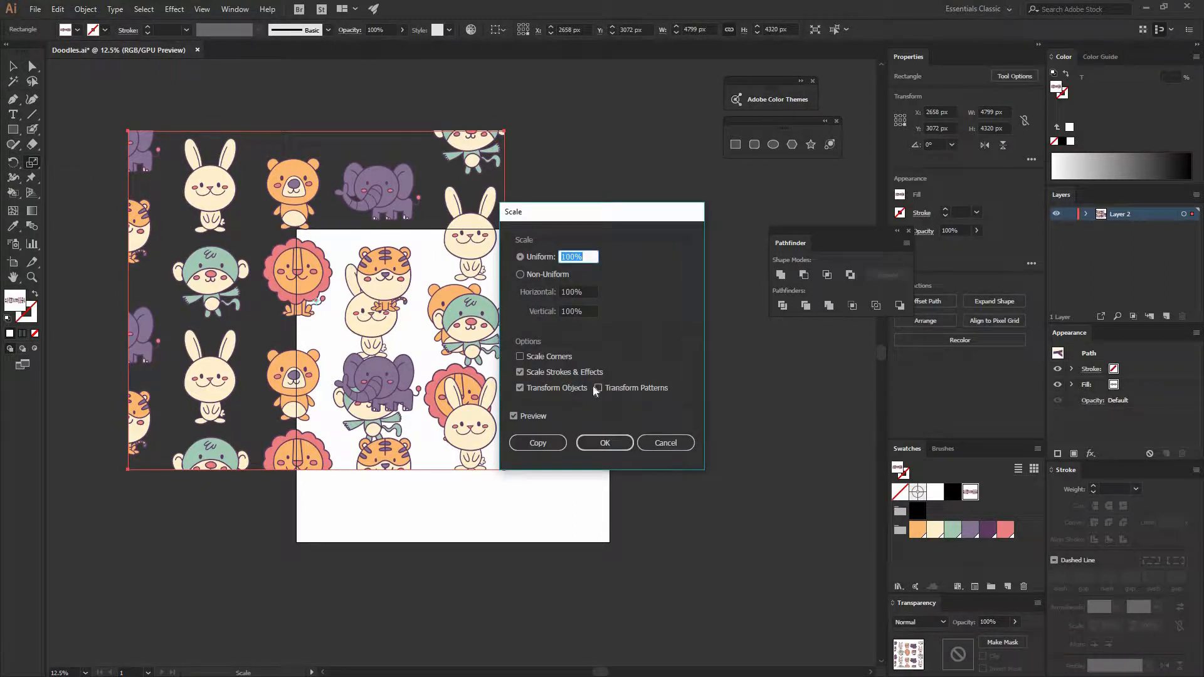
{"action": "left_click", "coordinate": [598, 388]}
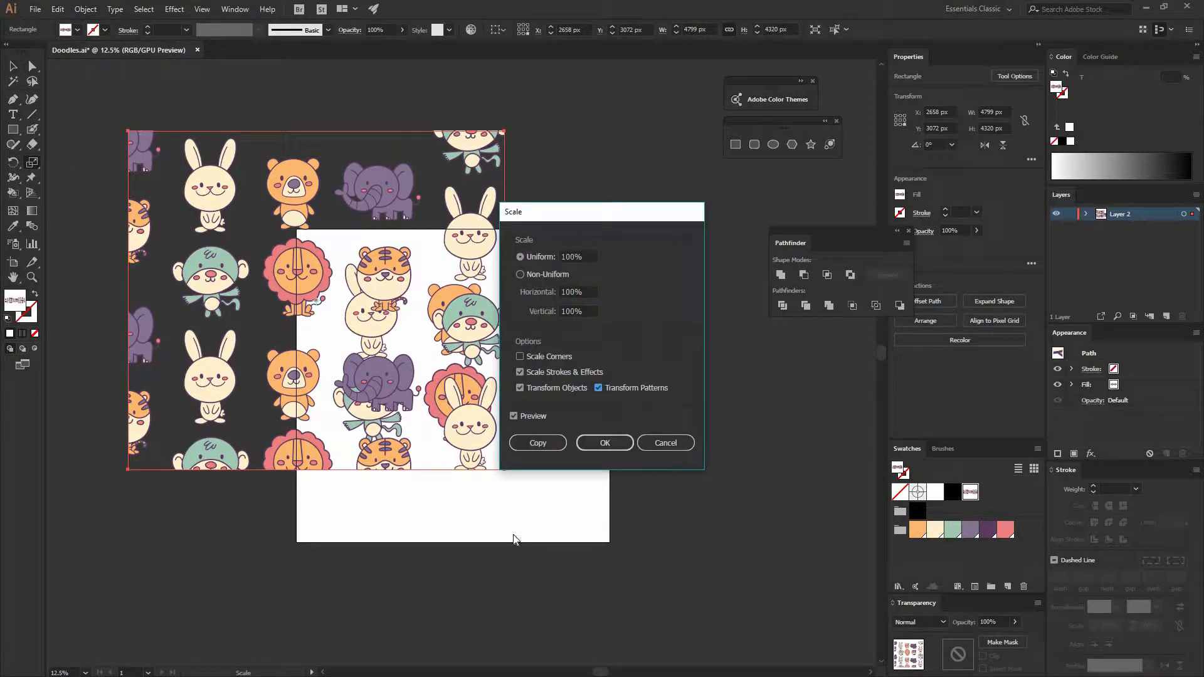
{"action": "left_click", "coordinate": [603, 442]}
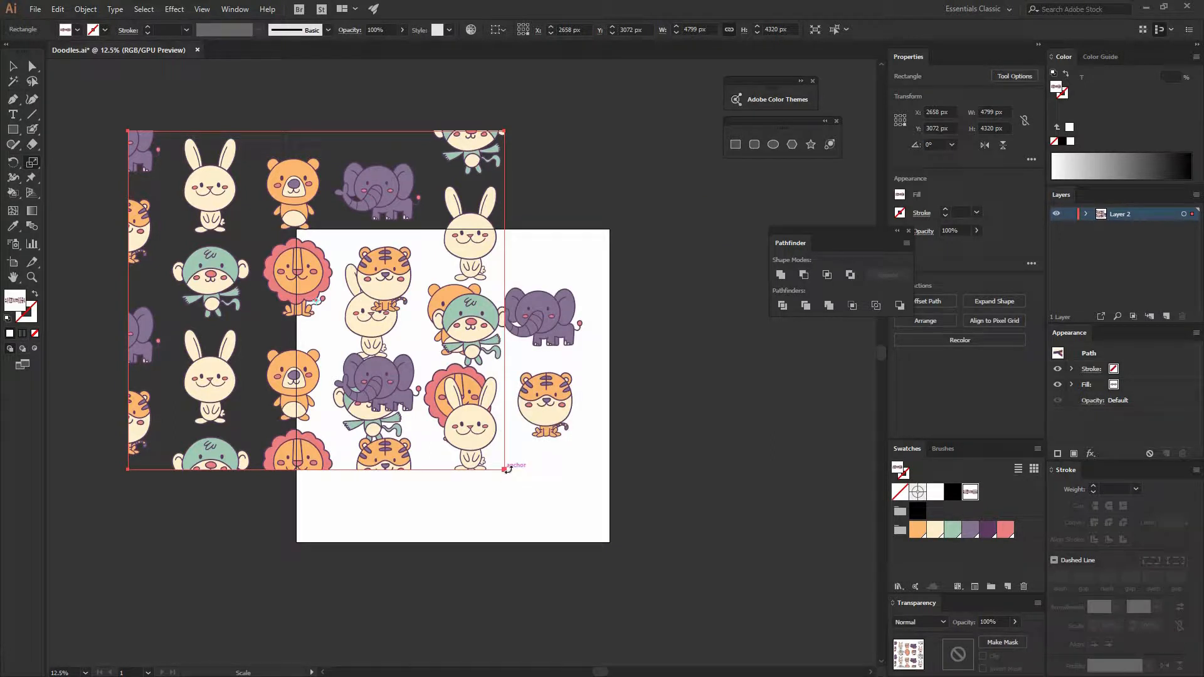
{"action": "key", "text": "v"}
{"action": "left_click_drag", "start_coordinate": [504, 470], "coordinate": [207, 213]}
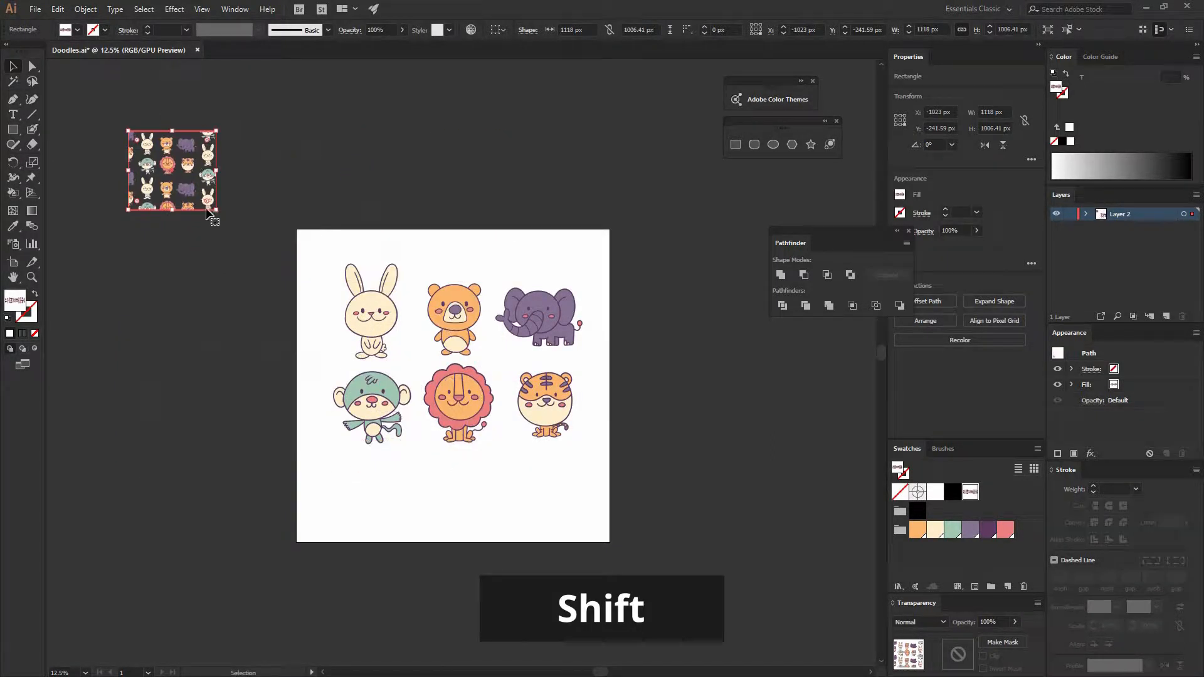
- Turn off Transform Patterns for scaling and enlarge the rectangle while keeping the small pattern size
{"action": "double_click", "coordinate": [32, 163]}
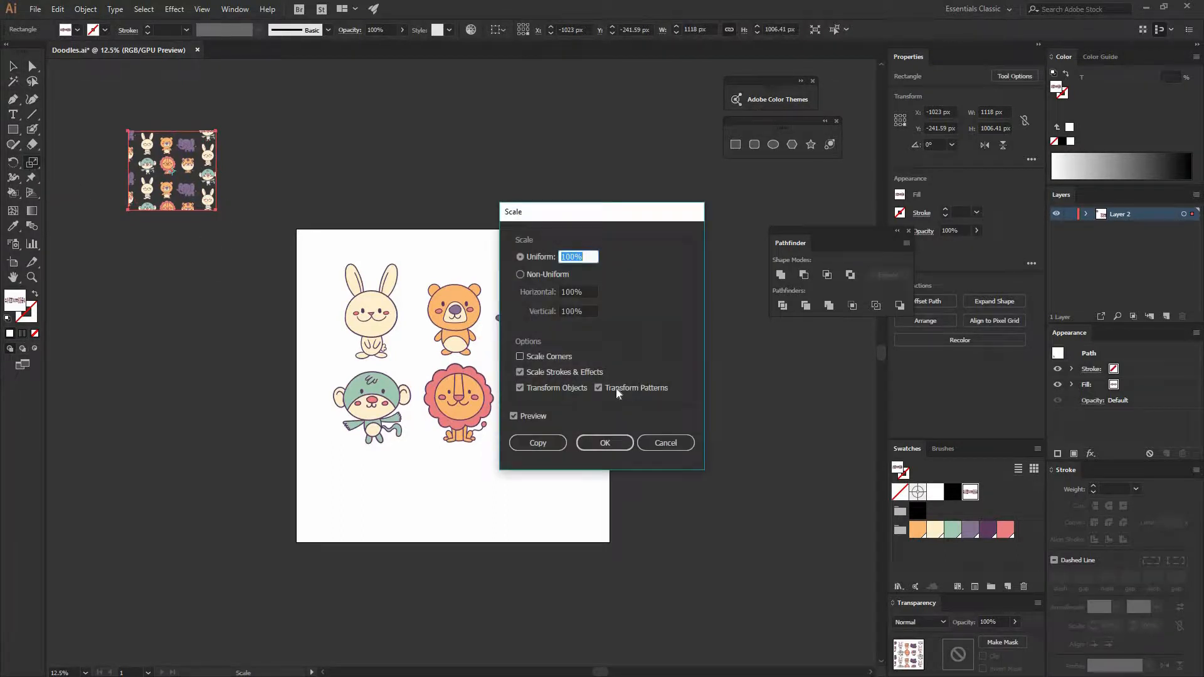
{"action": "left_click", "coordinate": [602, 444]}
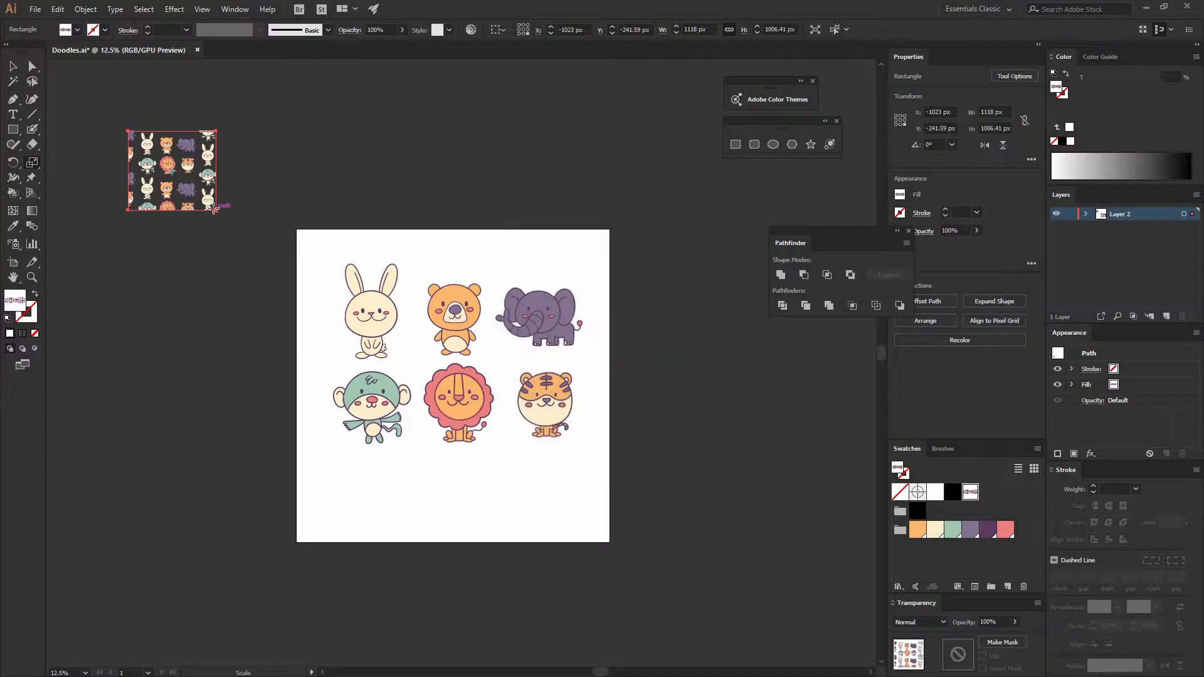
{"action": "key", "text": "v"}
{"action": "left_click_drag", "start_coordinate": [216, 210], "coordinate": [392, 367]}
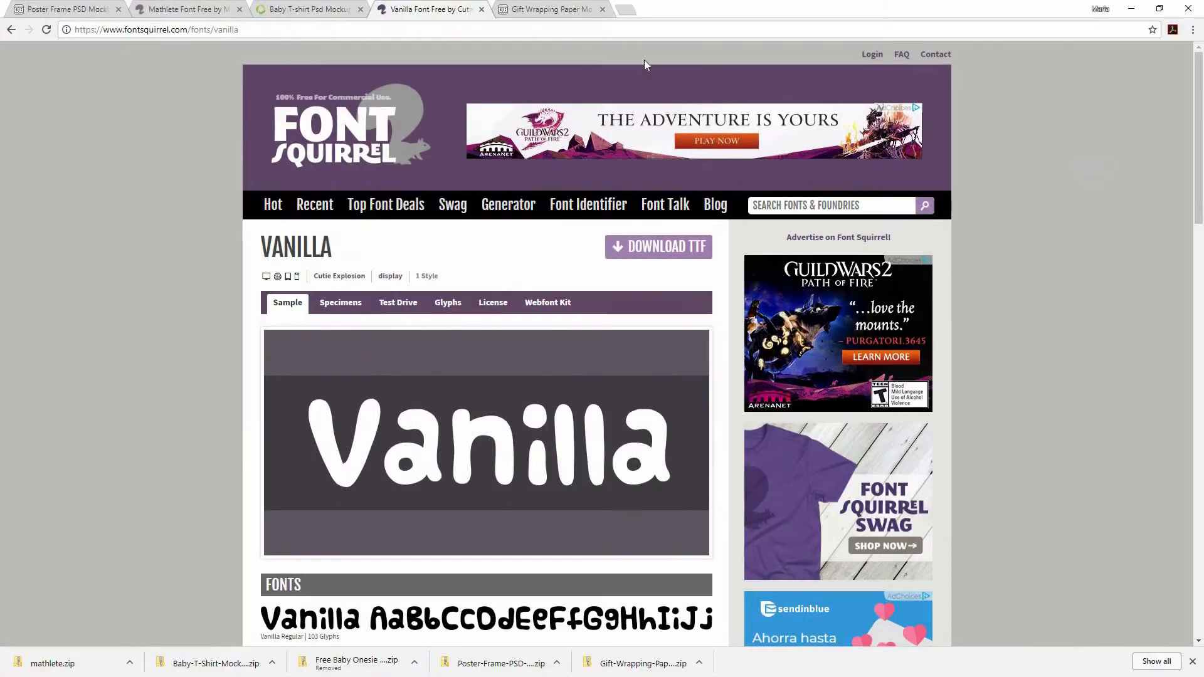
- Switch to the browser and view the Gift Wrapping Paper MockUp page on GraphicBurger
{"action": "left_click", "coordinate": [562, 9]}
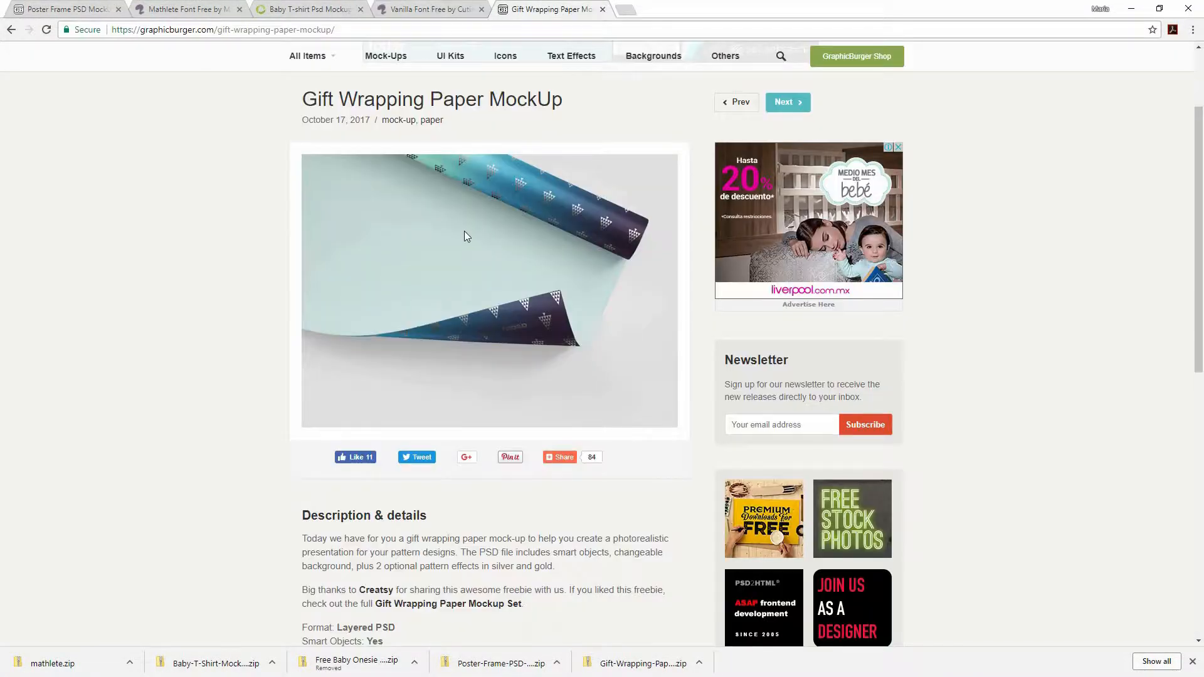
{"action": "scroll", "coordinate": [460, 228], "scroll_direction": "up", "scroll_amount": 2}
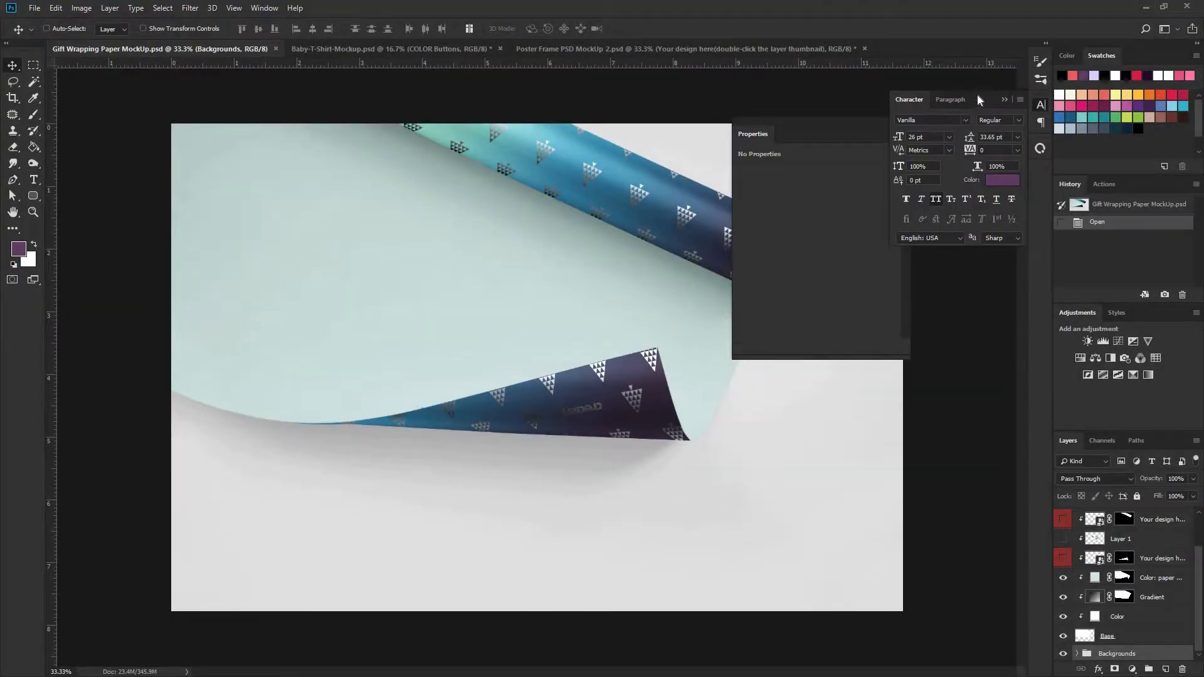
- Switch to Photoshop, collapse the Character settings, and examine the wrapping paper mockup's layers by toggling the Silver Design visibility
{"action": "left_click", "coordinate": [1002, 99]}
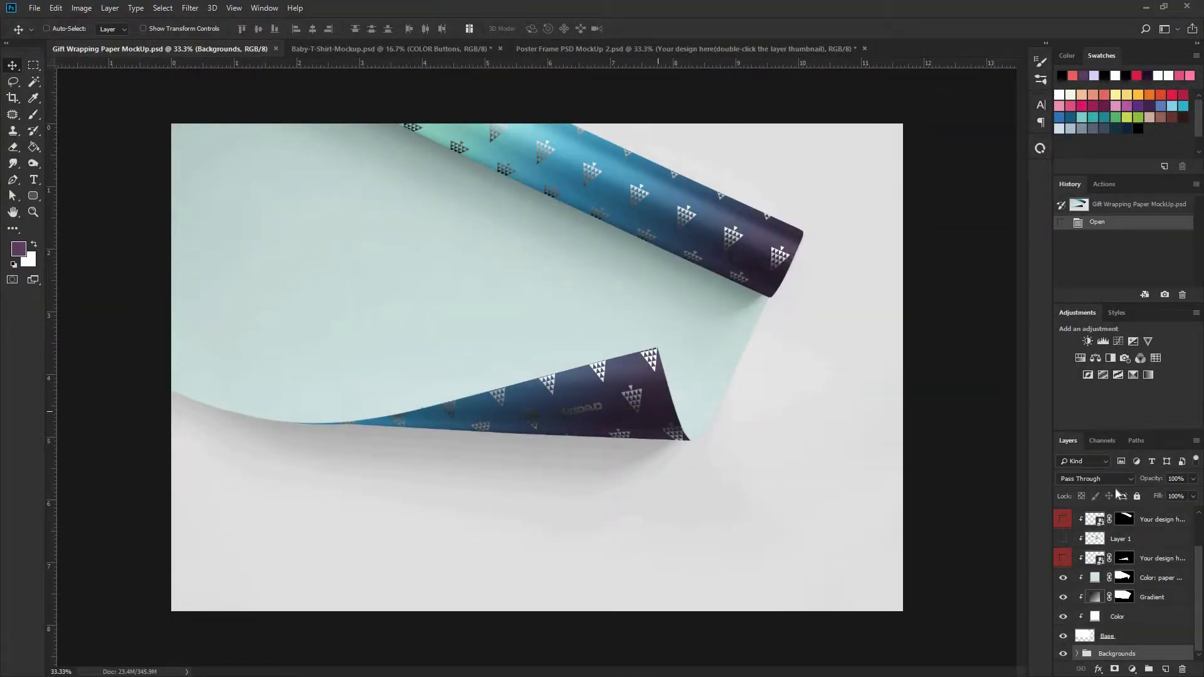
{"action": "scroll", "coordinate": [1169, 595], "scroll_direction": "up", "scroll_amount": 2}
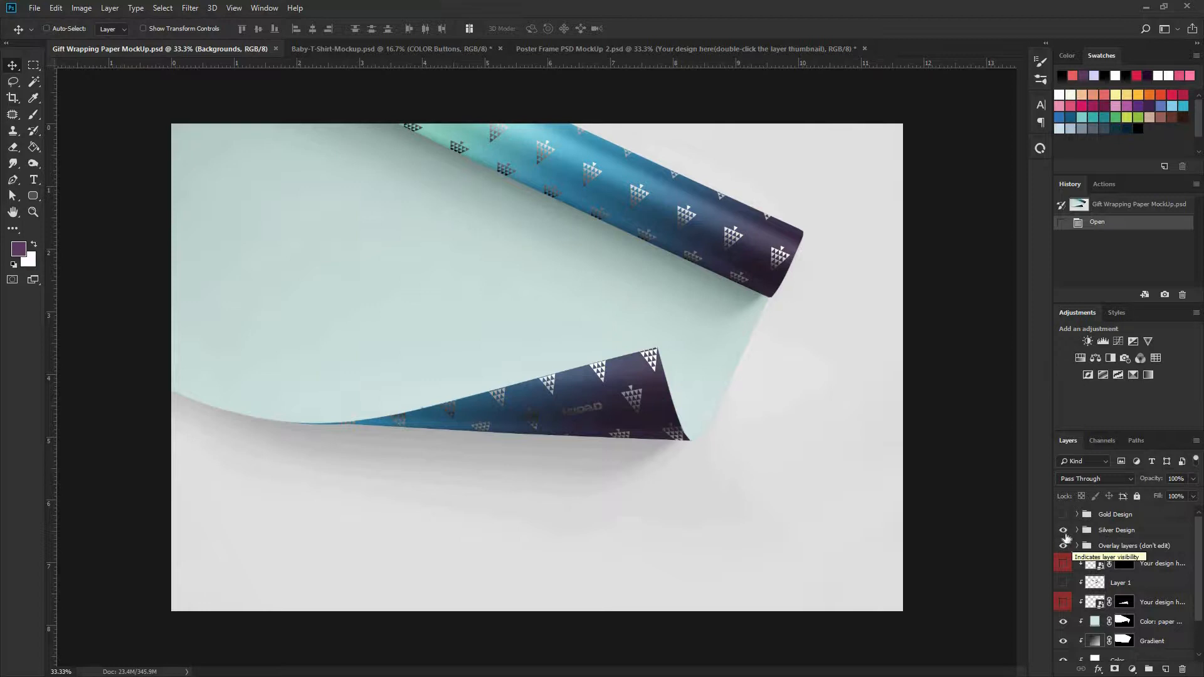
{"action": "left_click", "coordinate": [1063, 531]}
{"action": "left_click", "coordinate": [1063, 532]}
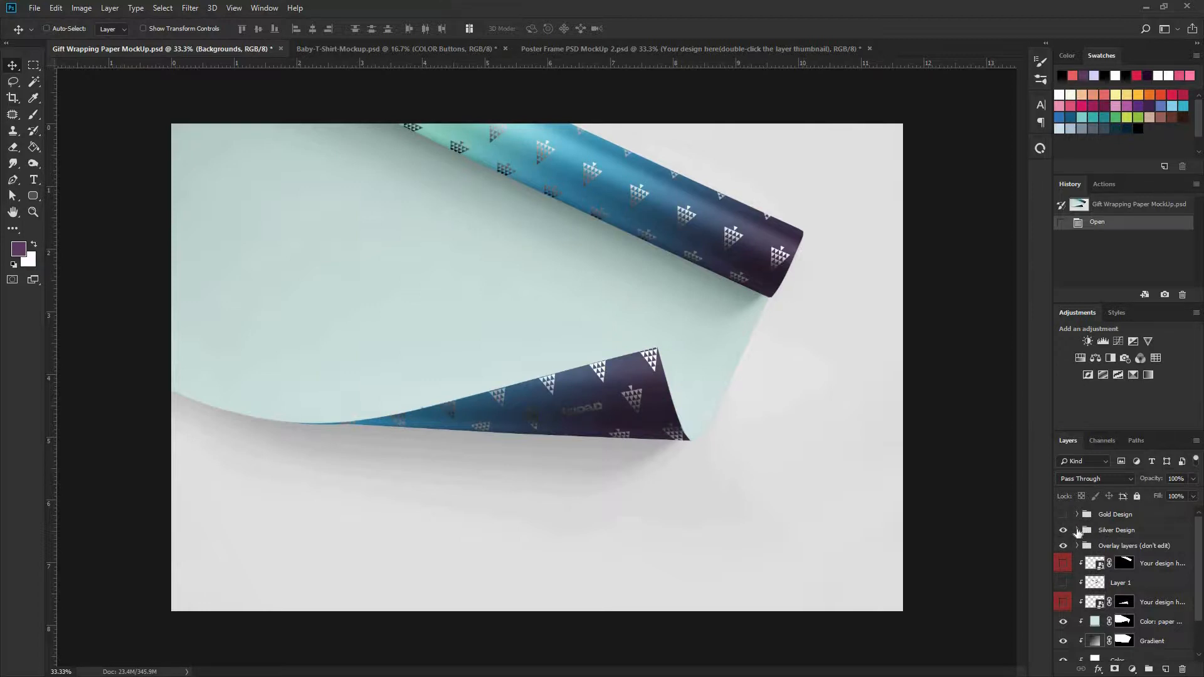
{"action": "left_click", "coordinate": [1077, 530]}
{"action": "left_click", "coordinate": [1064, 546]}
{"action": "left_click", "coordinate": [1064, 546]}
{"action": "scroll", "coordinate": [1080, 654], "scroll_direction": "down", "scroll_amount": 2}
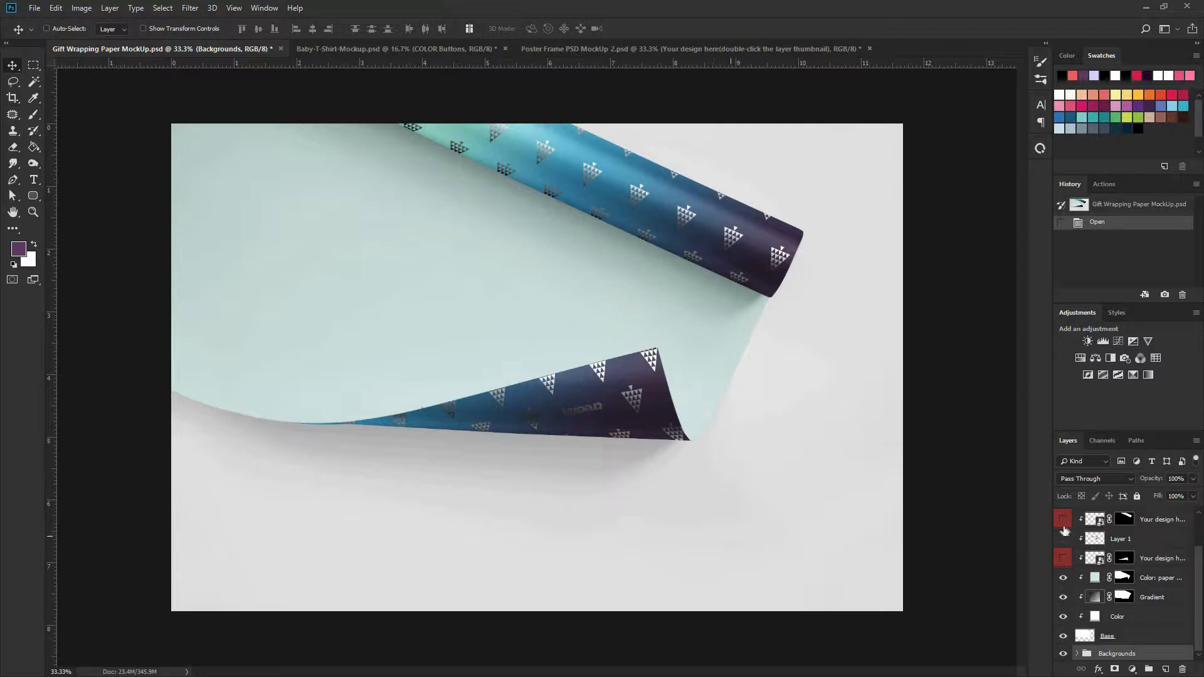
{"action": "scroll", "coordinate": [1104, 558], "scroll_direction": "up", "scroll_amount": 1}
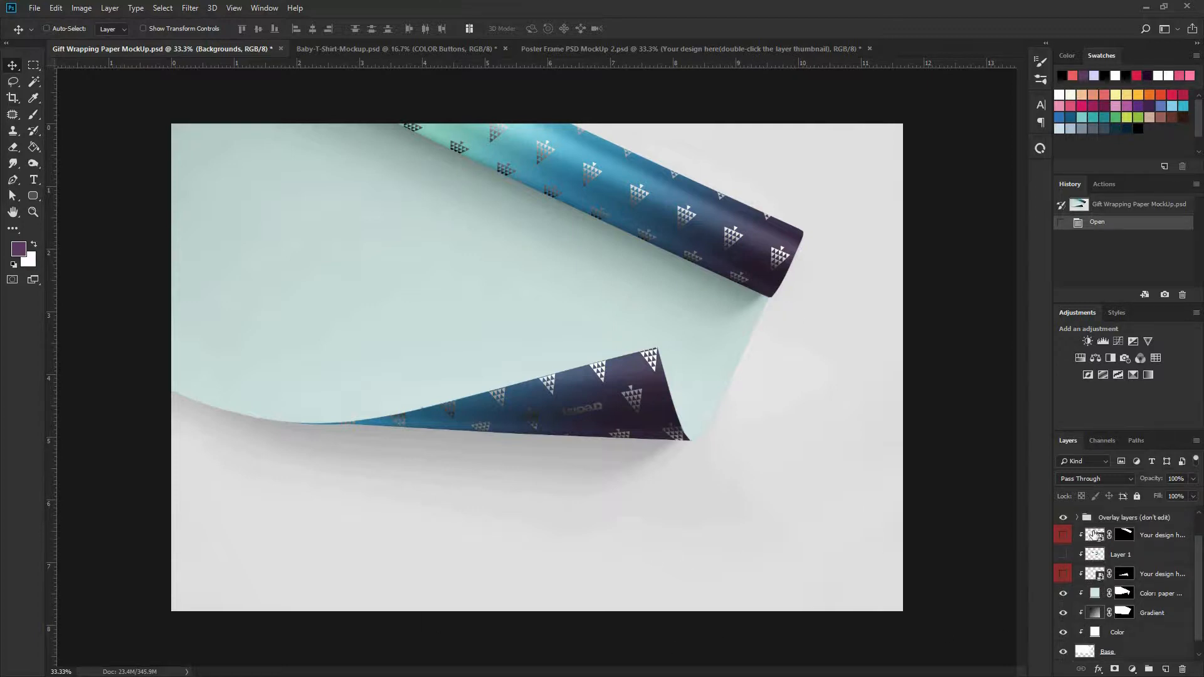
- Show the upper "Your design here" layer and open its smart object to examine the placeholder artwork
{"action": "left_click", "coordinate": [1063, 535]}
{"action": "double_click", "coordinate": [1092, 536]}
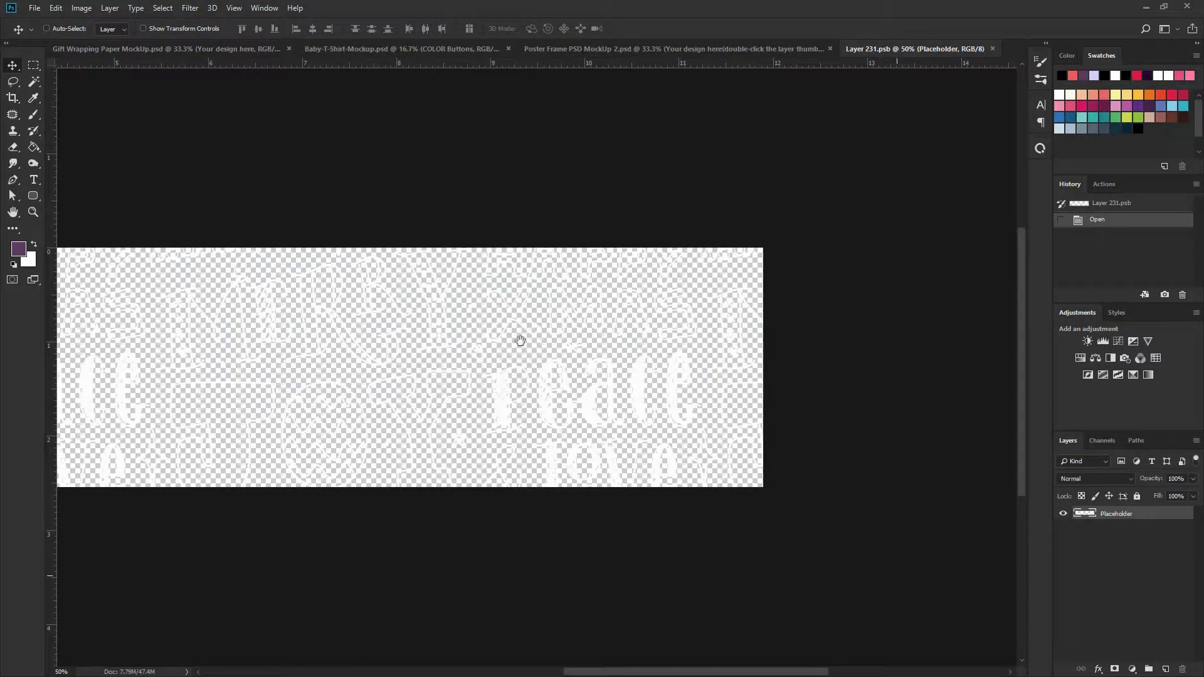
{"action": "left_click_drag", "start_coordinate": [621, 334], "coordinate": [1021, 317]}
{"action": "left_click_drag", "start_coordinate": [731, 349], "coordinate": [572, 341]}
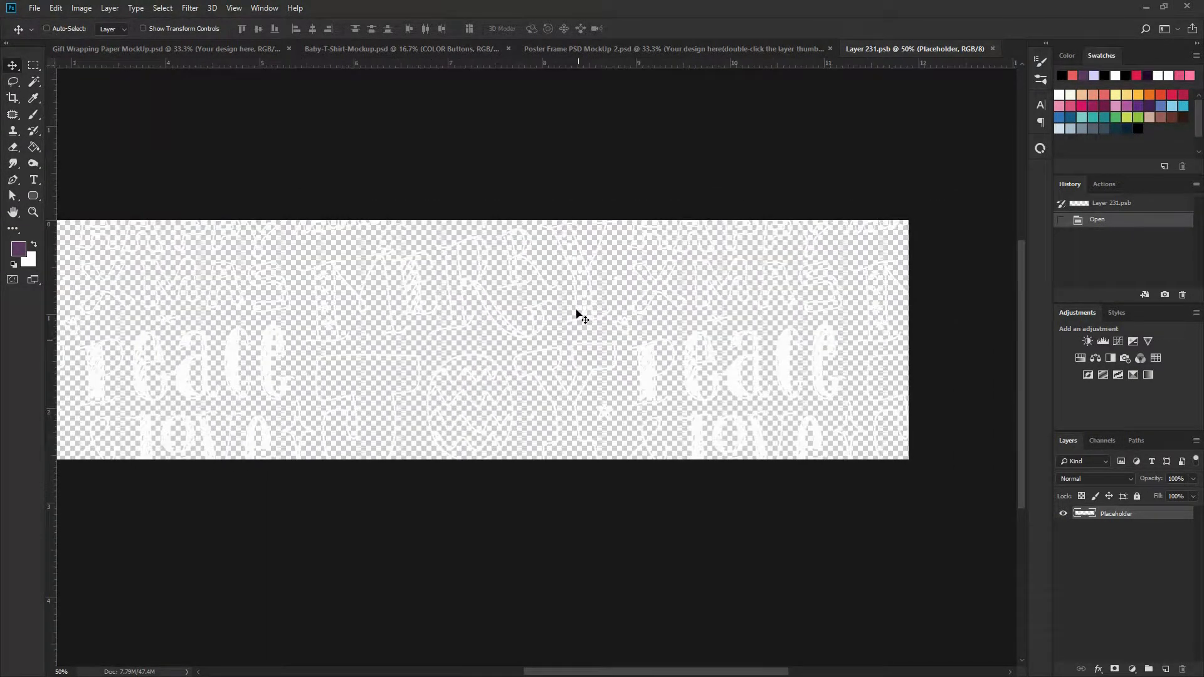
{"action": "key", "text": "ctrl+minus"}
{"action": "key", "text": "ctrl+minus"}
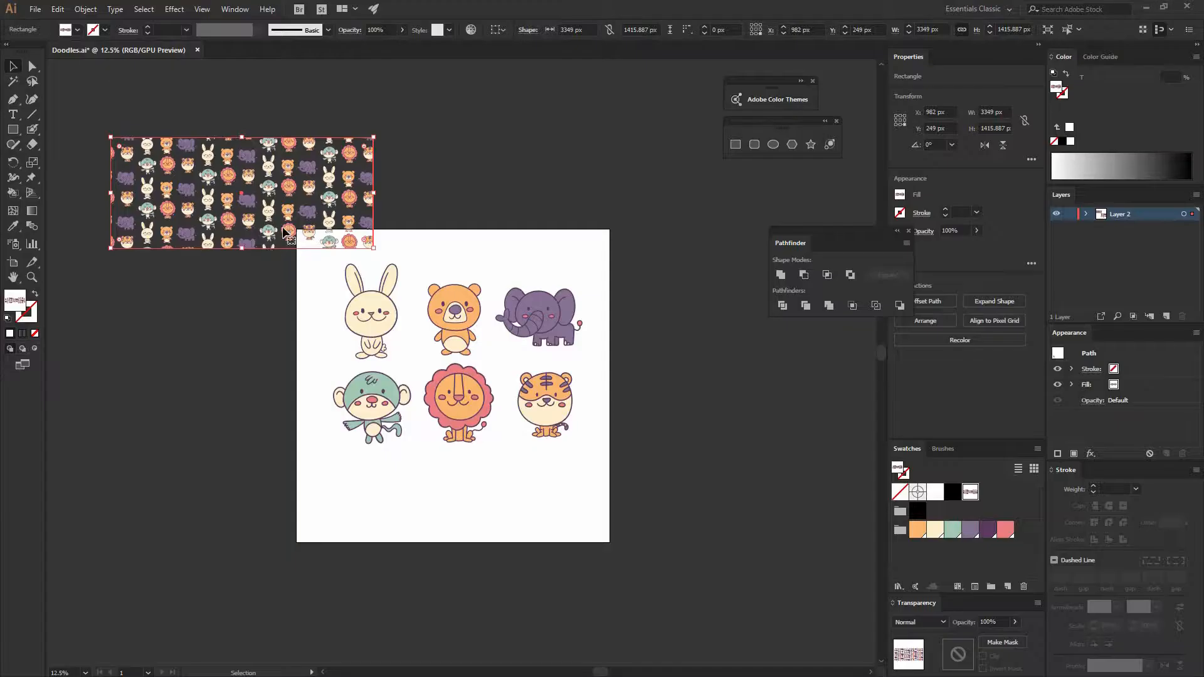
- Switch back to Illustrator and extend the pattern-filled rectangle's lower edge to a height of about 1721 px
{"action": "left_click_drag", "start_coordinate": [241, 242], "coordinate": [240, 272]}
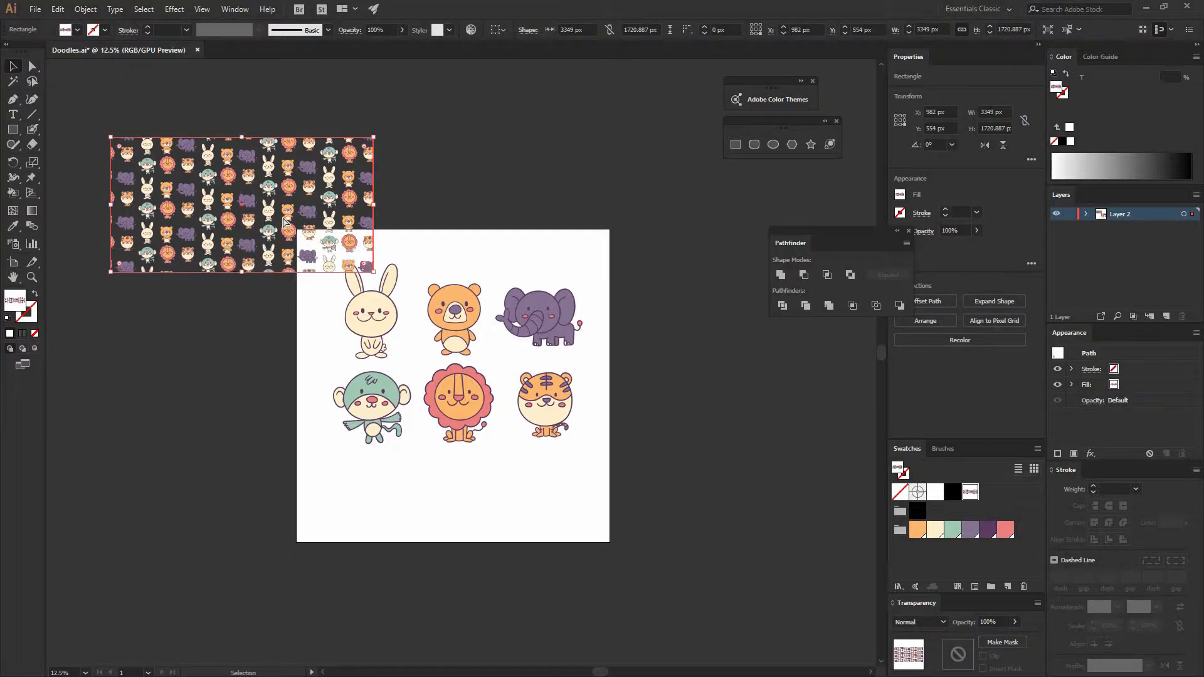
- Copy the animal pattern rectangle into Layer 231.psb in Photoshop, enlarge it to cover the canvas, and save with the Placeholder layer hidden
{"action": "key", "text": "ctrl+c"}
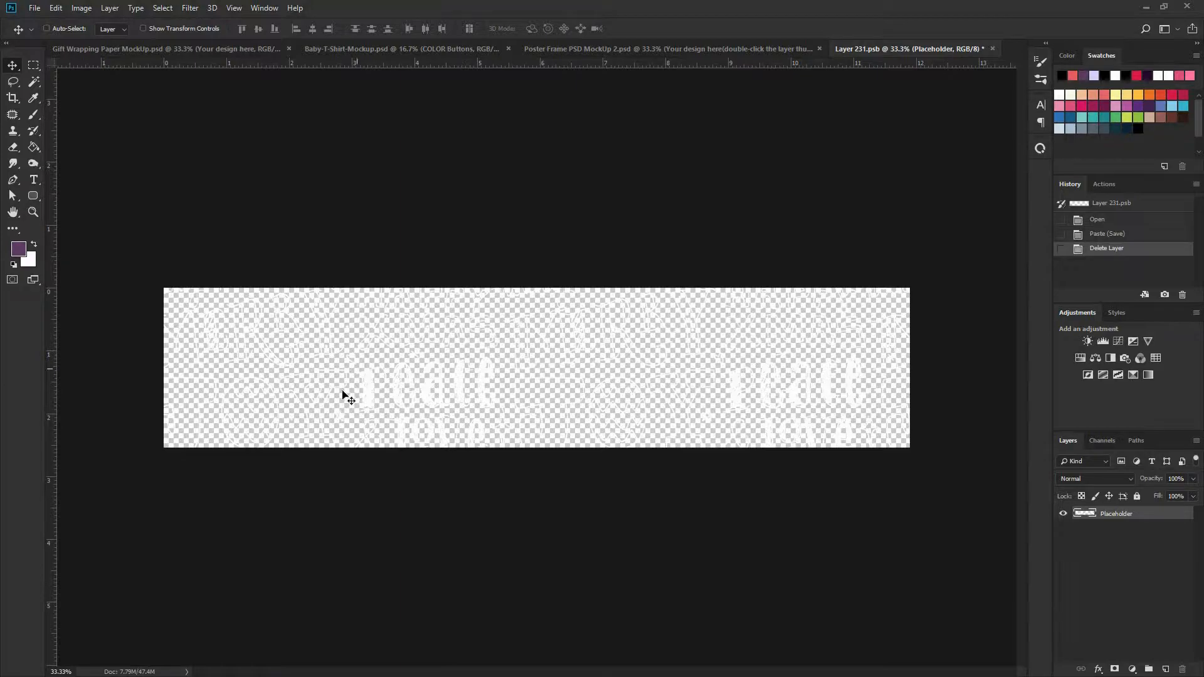
{"action": "key", "text": "ctrl+v"}
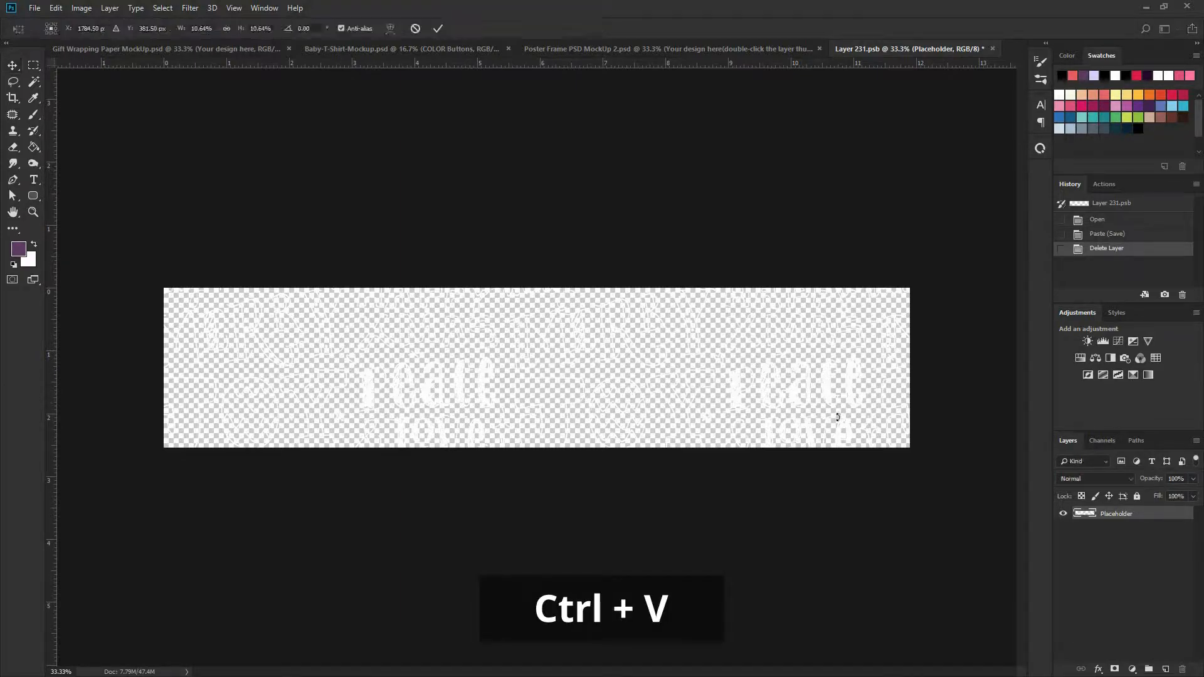
{"action": "left_click_drag", "start_coordinate": [701, 447], "coordinate": [767, 419]}
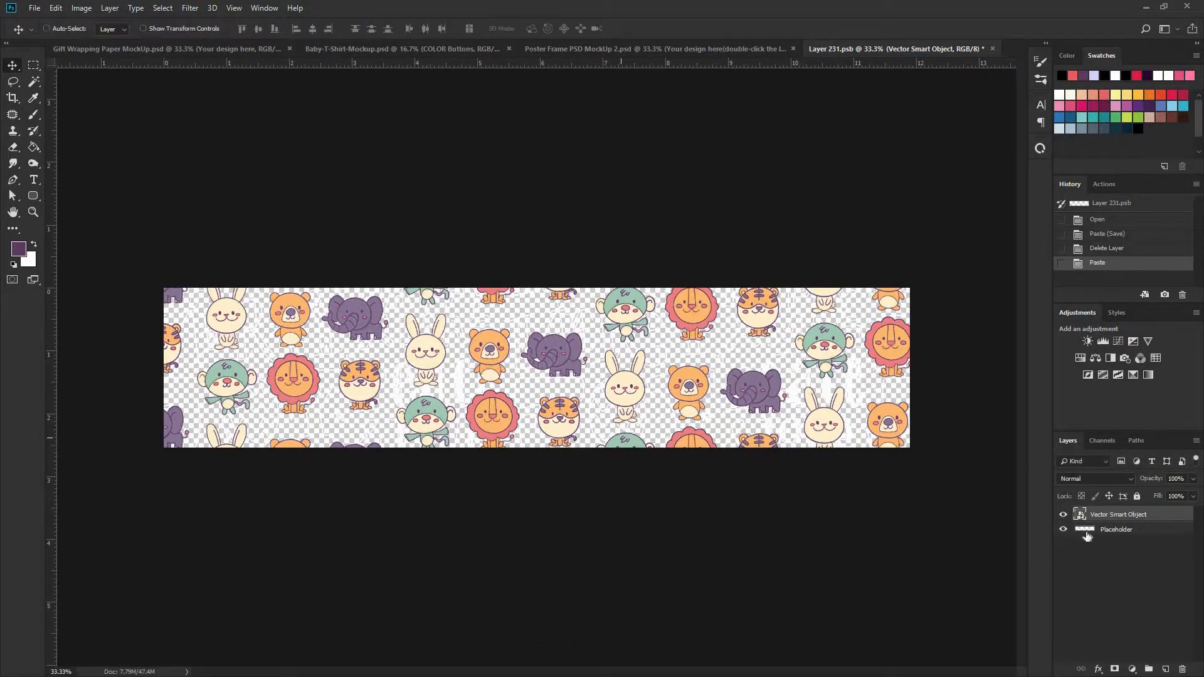
{"action": "left_click", "coordinate": [1062, 529]}
{"action": "key", "text": "ctrl+s"}
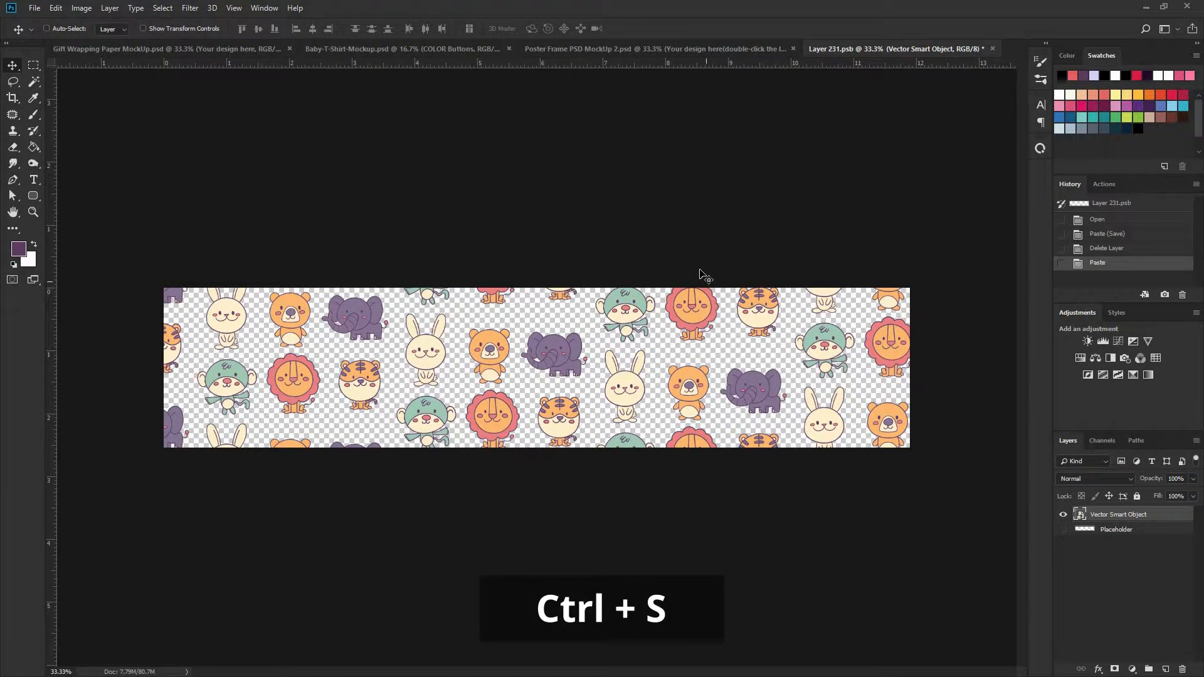
- Return to the Gift Wrapping Paper MockUp, show the upper "Your design here" layer and hide the Silver Design group
{"action": "left_click", "coordinate": [202, 50]}
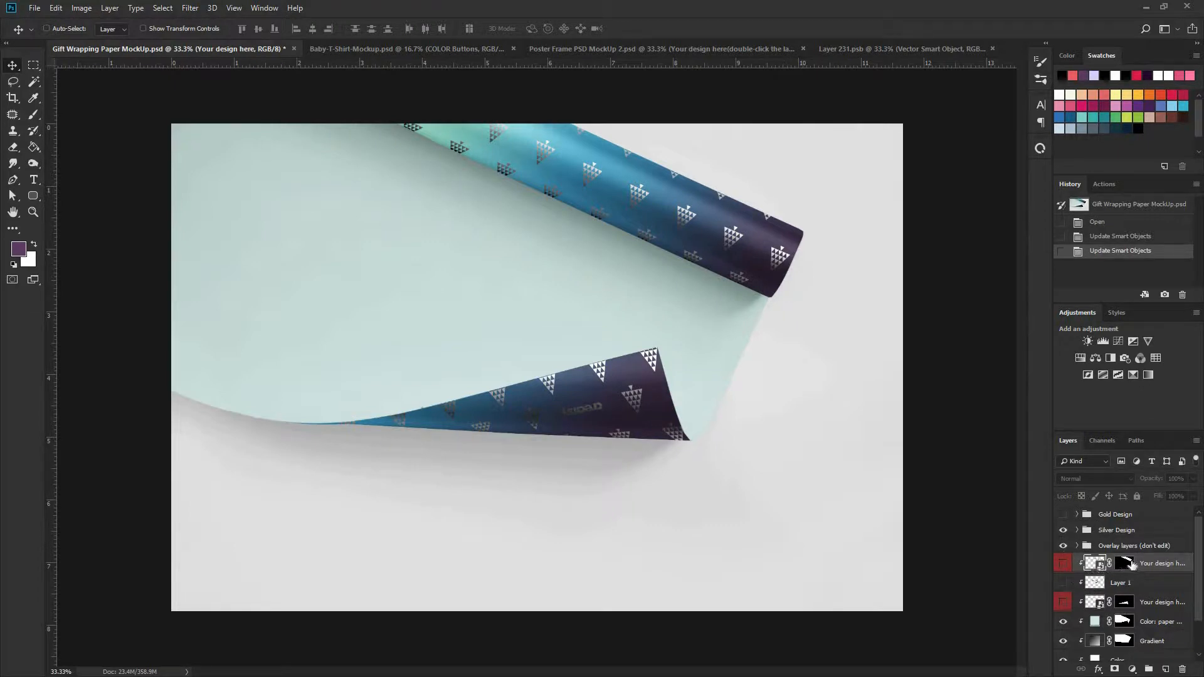
{"action": "left_click", "coordinate": [1060, 564]}
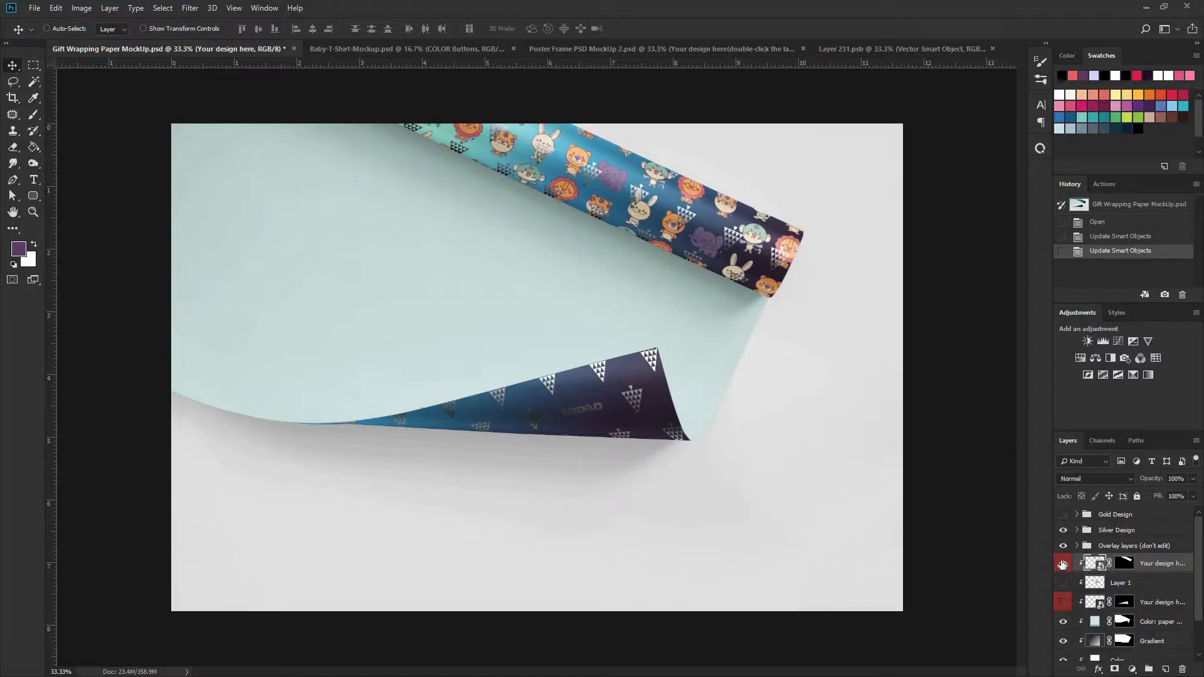
{"action": "left_click", "coordinate": [1063, 532]}
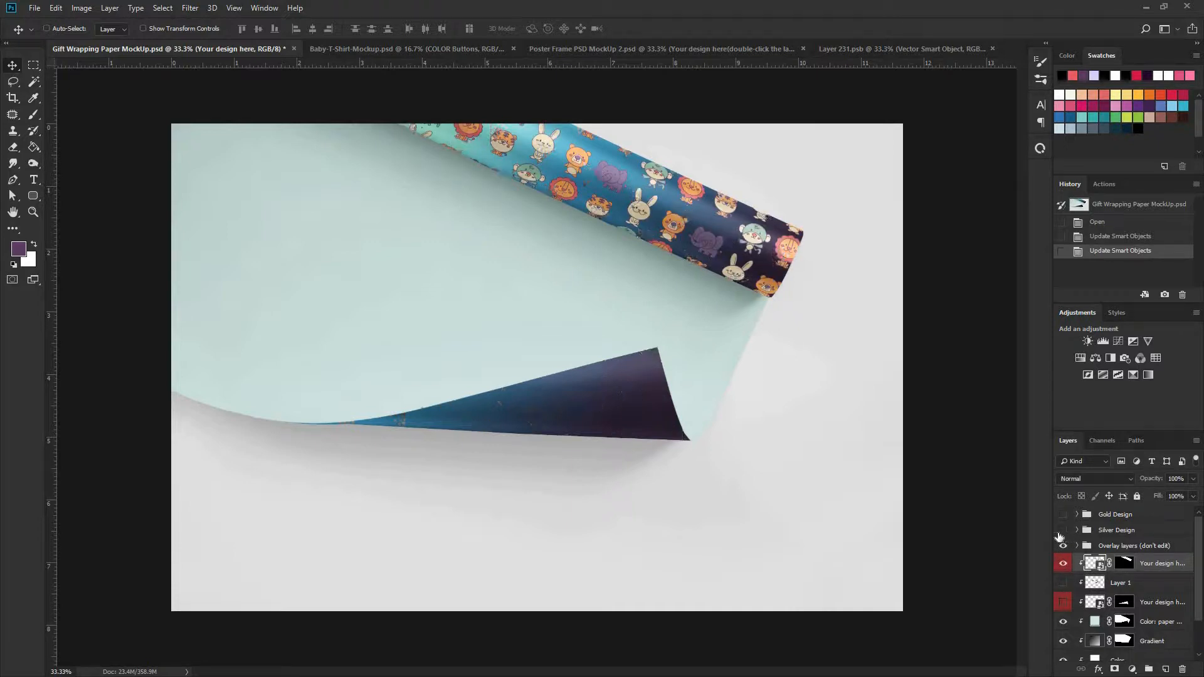
- Open the lower "Your design here" smart object and paste the animal pattern, scaled to about 12.88 by 6.62 in to cover the canvas
{"action": "left_click", "coordinate": [1064, 603]}
{"action": "left_click", "coordinate": [1064, 603]}
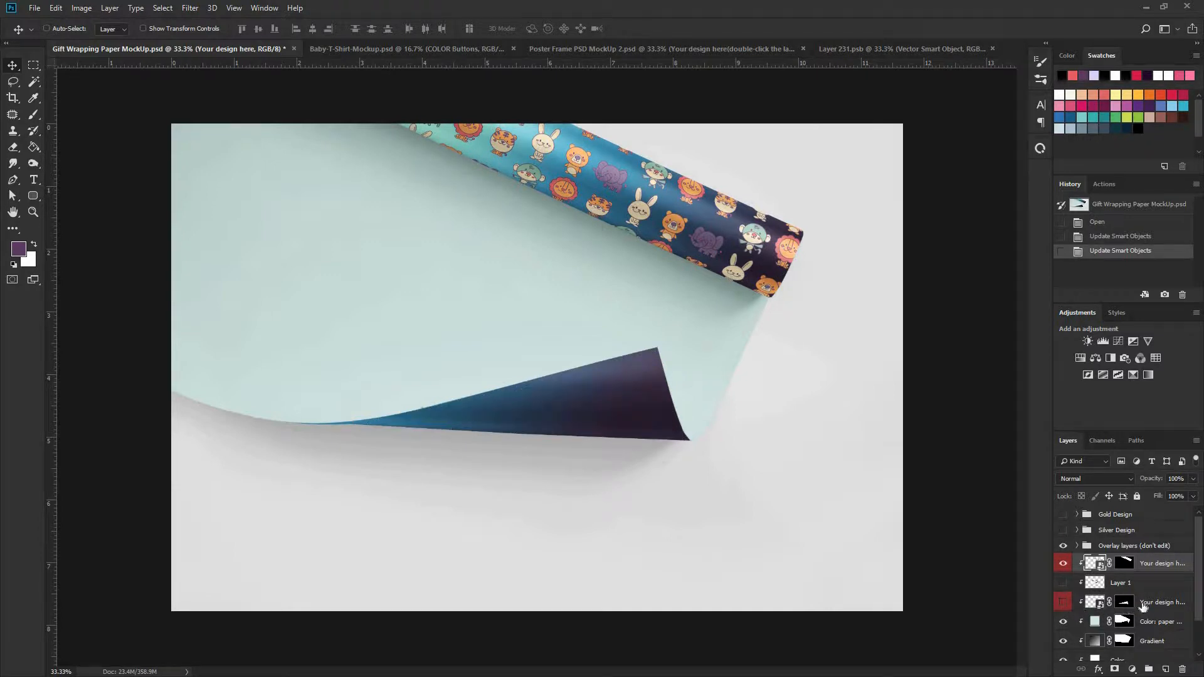
{"action": "double_click", "coordinate": [1093, 602]}
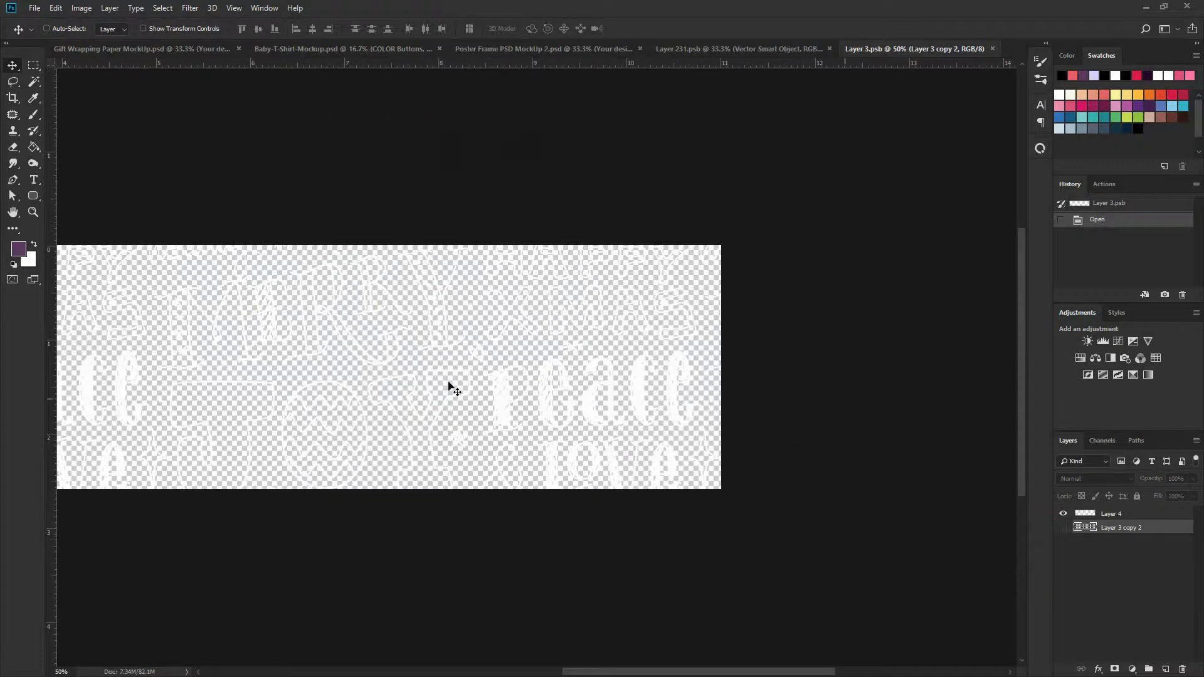
{"action": "key", "text": "ctrl+minus"}
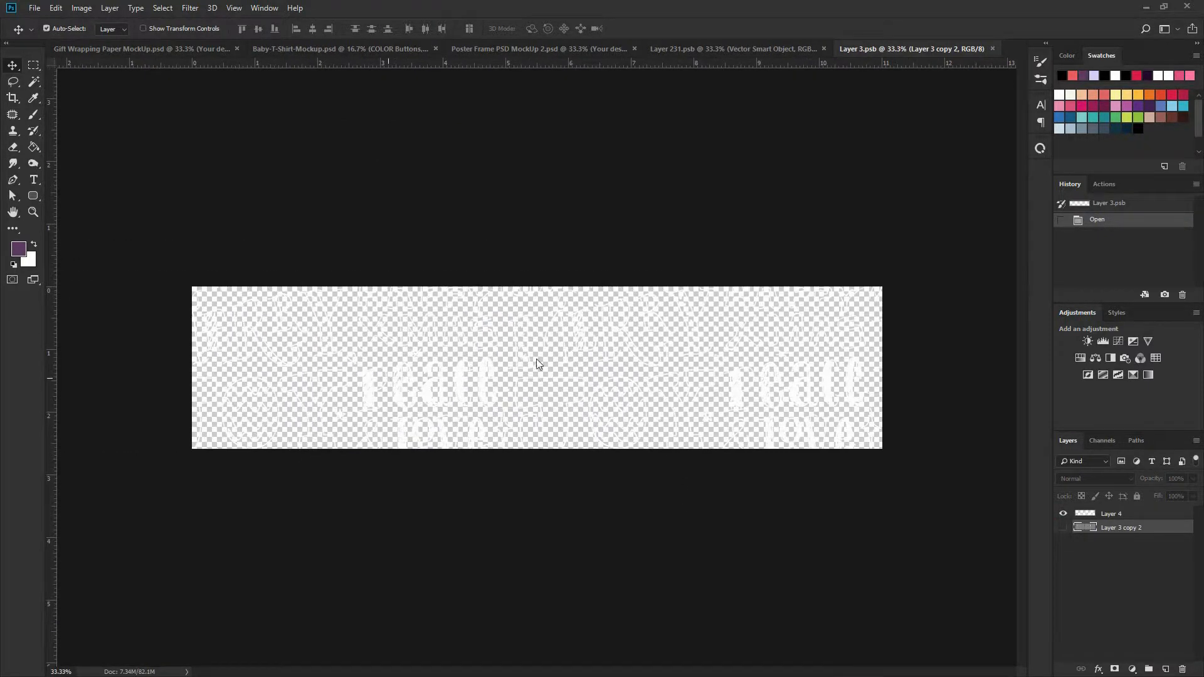
{"action": "key", "text": "ctrl+v"}
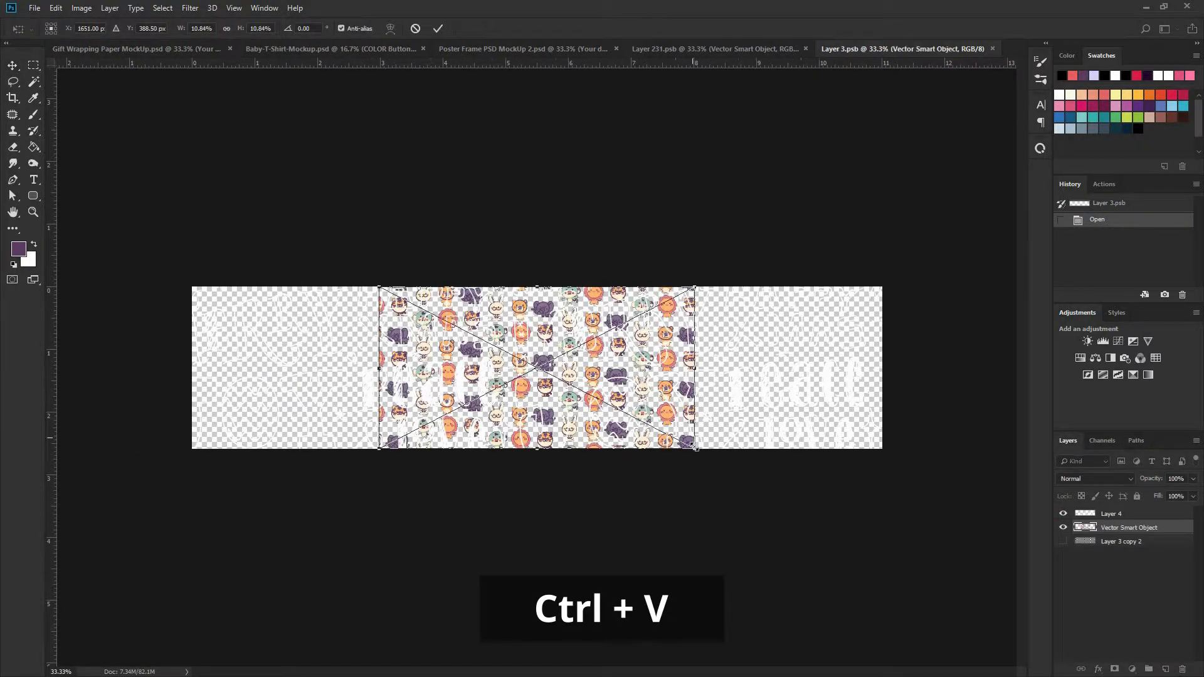
{"action": "left_click_drag", "start_coordinate": [925, 494], "coordinate": [950, 495]}
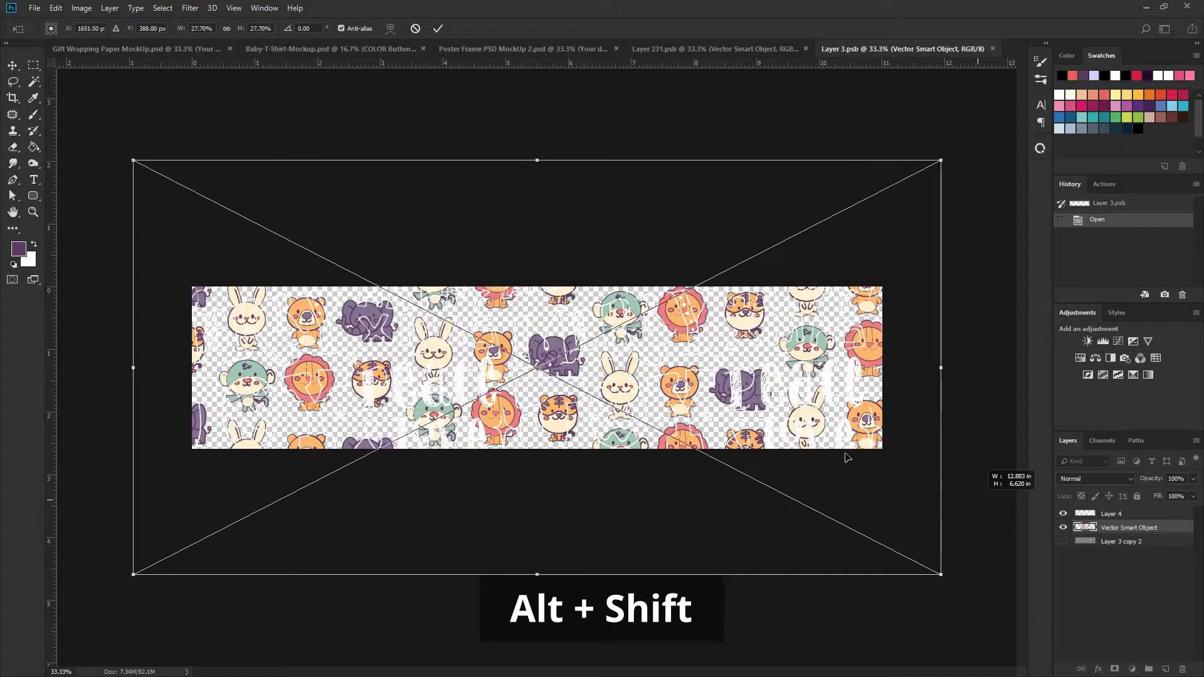
{"action": "key", "text": "Return"}
- Hide the Layer 4 placeholder artwork in Layer 3.psb and save the smart object
{"action": "left_click", "coordinate": [1063, 514]}
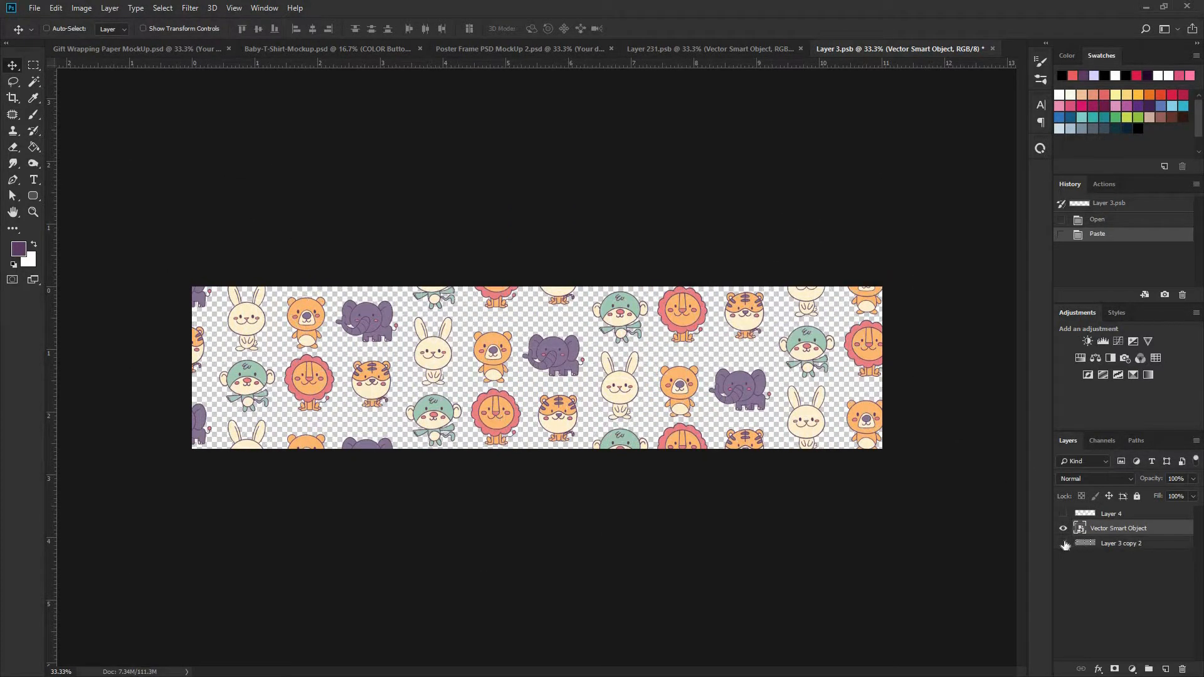
{"action": "left_click", "coordinate": [1064, 544]}
{"action": "left_click", "coordinate": [1063, 544]}
{"action": "key", "text": "ctrl+s"}
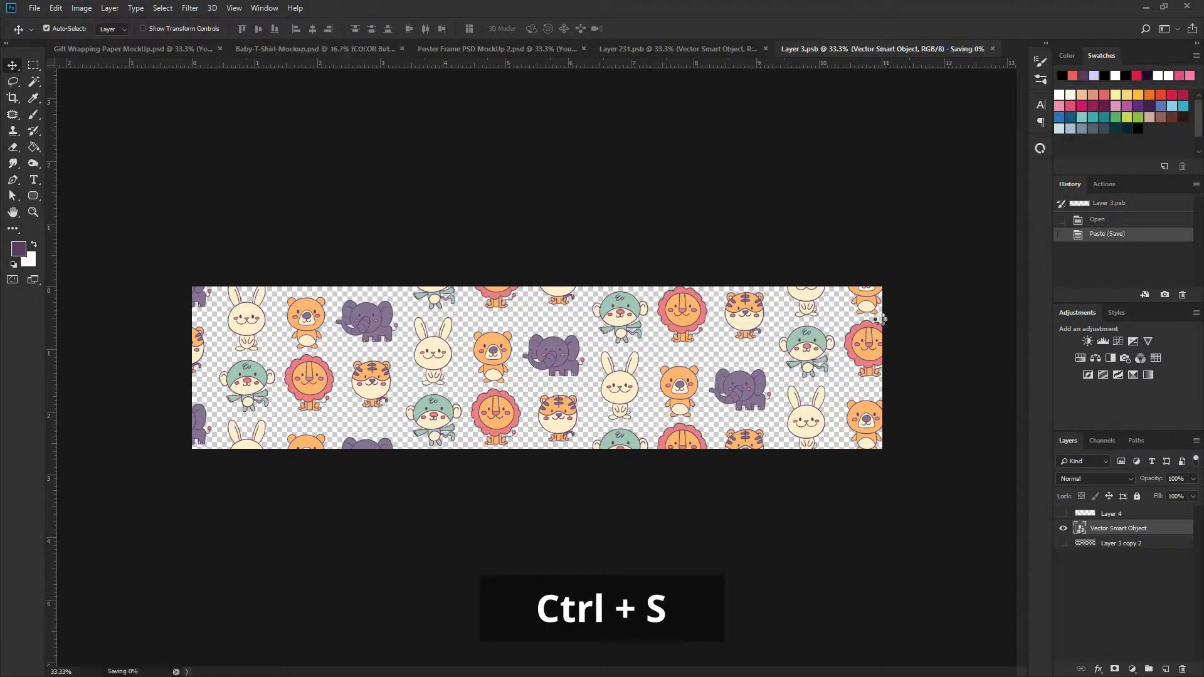
- Show the lower "Your design here" layer in the wrapping paper mockup and check the "Color: paper (other side)" layer by toggling its visibility
{"action": "left_click", "coordinate": [146, 48]}
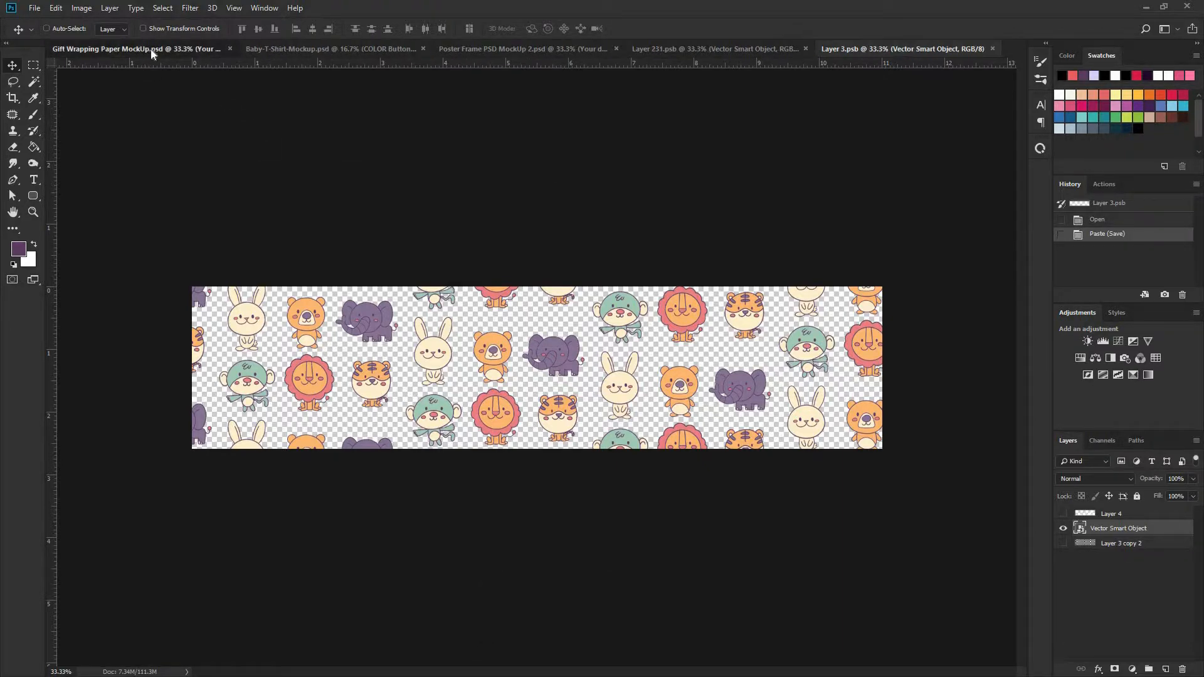
{"action": "left_click", "coordinate": [1062, 601]}
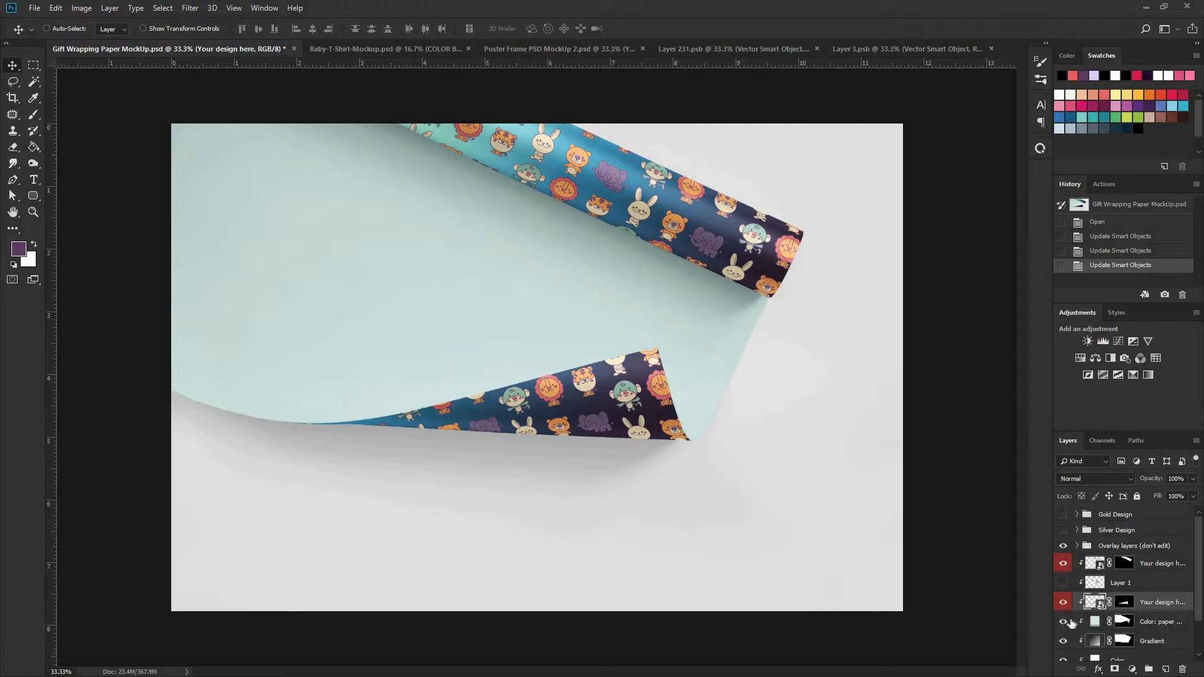
{"action": "left_click", "coordinate": [1072, 621]}
{"action": "scroll", "coordinate": [1062, 615], "scroll_direction": "down", "scroll_amount": 1}
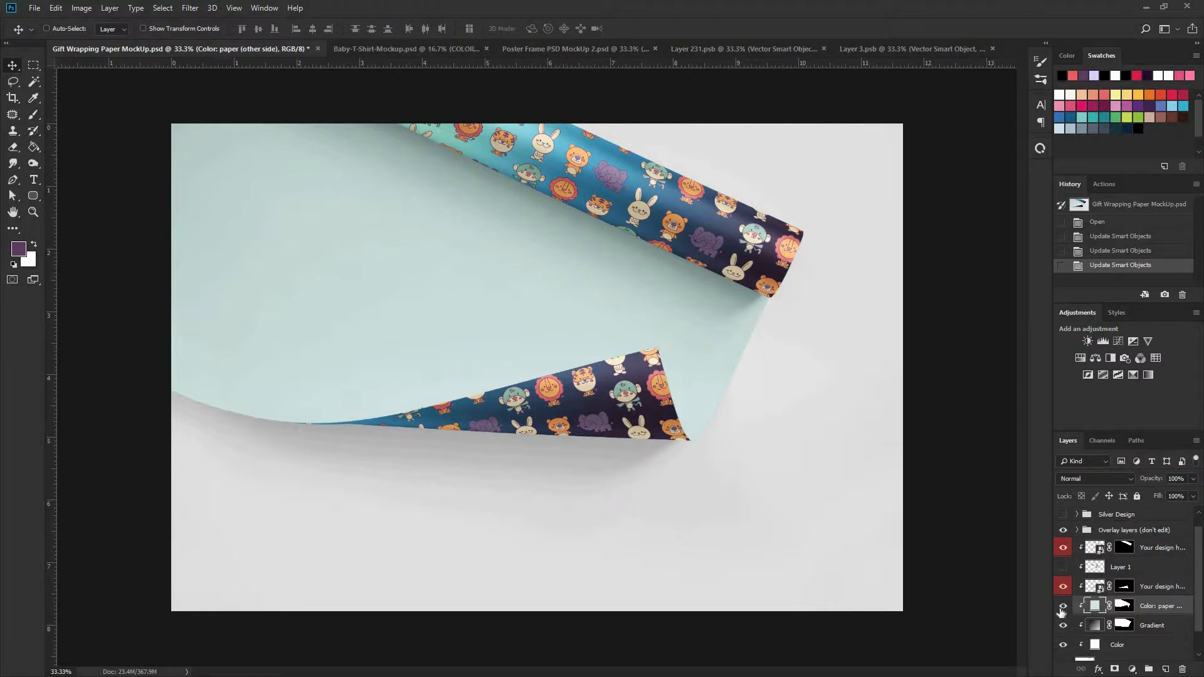
{"action": "left_click", "coordinate": [1062, 607]}
{"action": "left_click", "coordinate": [1062, 607]}
- Compare the wrapping paper with and without the Gradient layer and leave that layer hidden
{"action": "left_click", "coordinate": [1061, 625]}
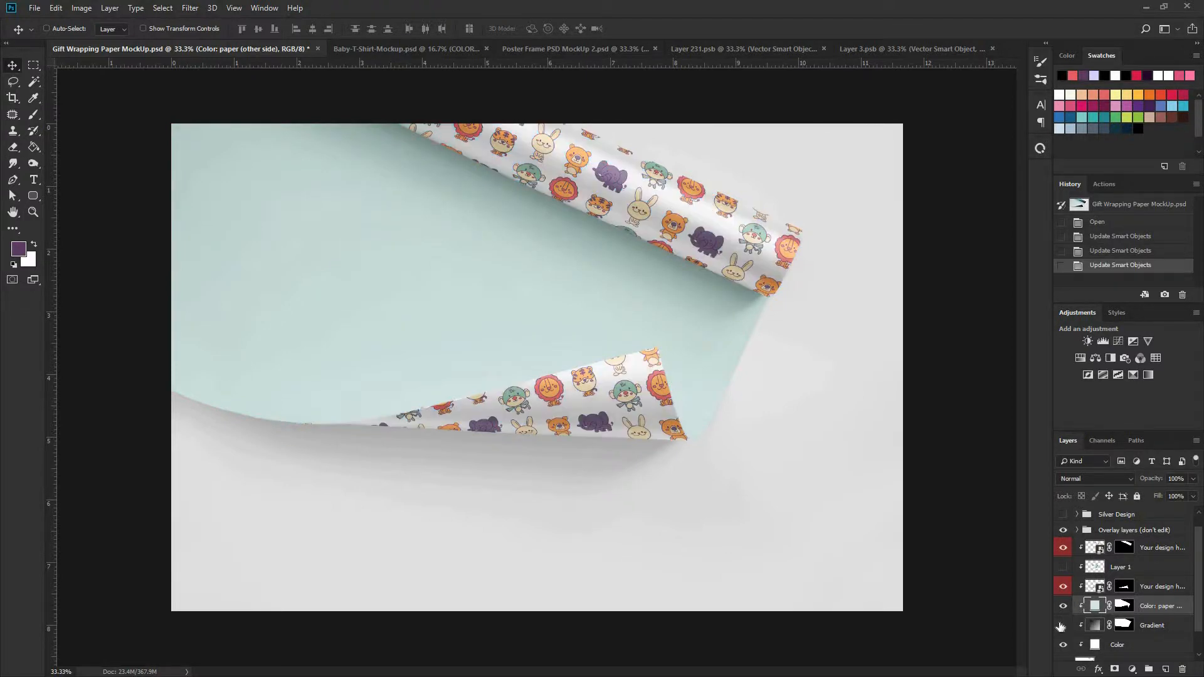
{"action": "left_click", "coordinate": [1062, 626]}
{"action": "left_click", "coordinate": [1062, 626]}
{"action": "left_click", "coordinate": [1064, 627]}
{"action": "left_click", "coordinate": [1063, 626]}
- Set the Color fill layer of the patterned paper to the very pale cyan #f5fffe
{"action": "left_click", "coordinate": [1122, 648]}
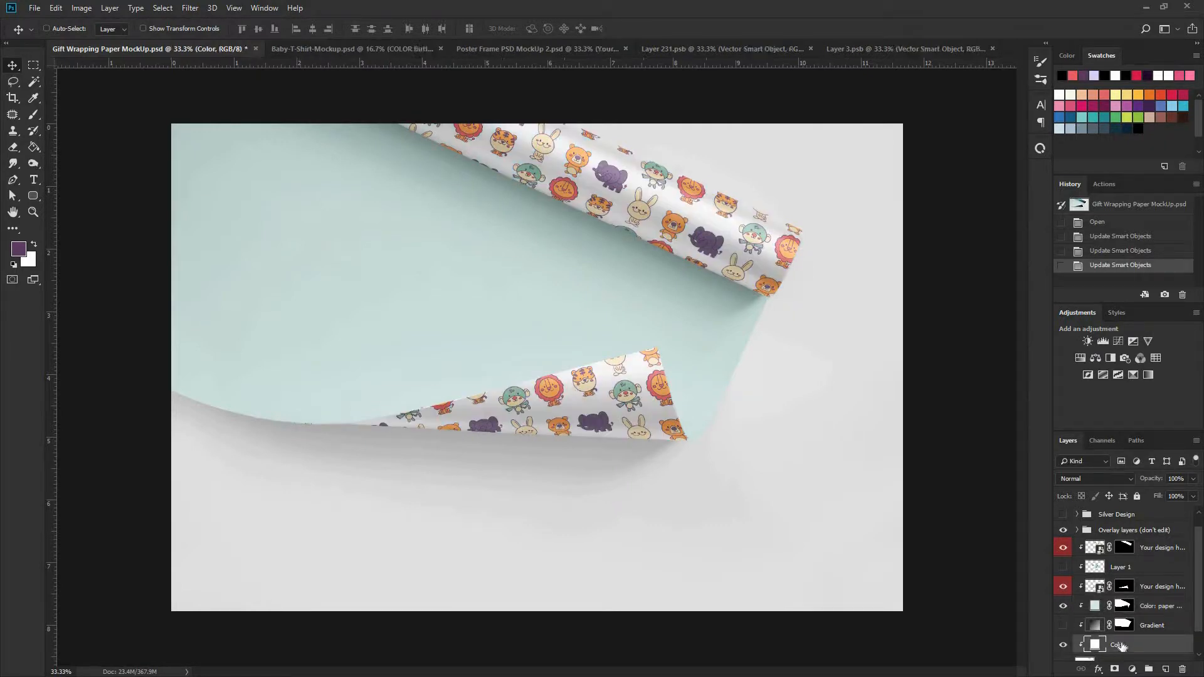
{"action": "scroll", "coordinate": [1112, 642], "scroll_direction": "down", "scroll_amount": 2}
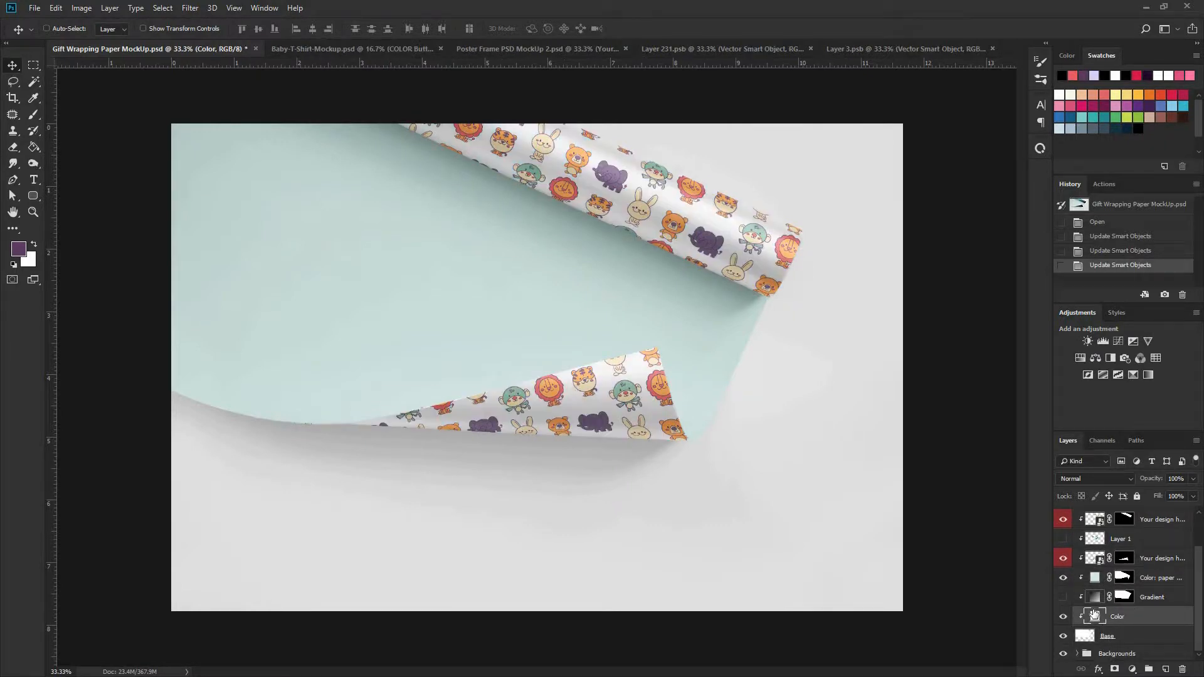
{"action": "double_click", "coordinate": [1094, 616]}
{"action": "type", "text": "d15353"}
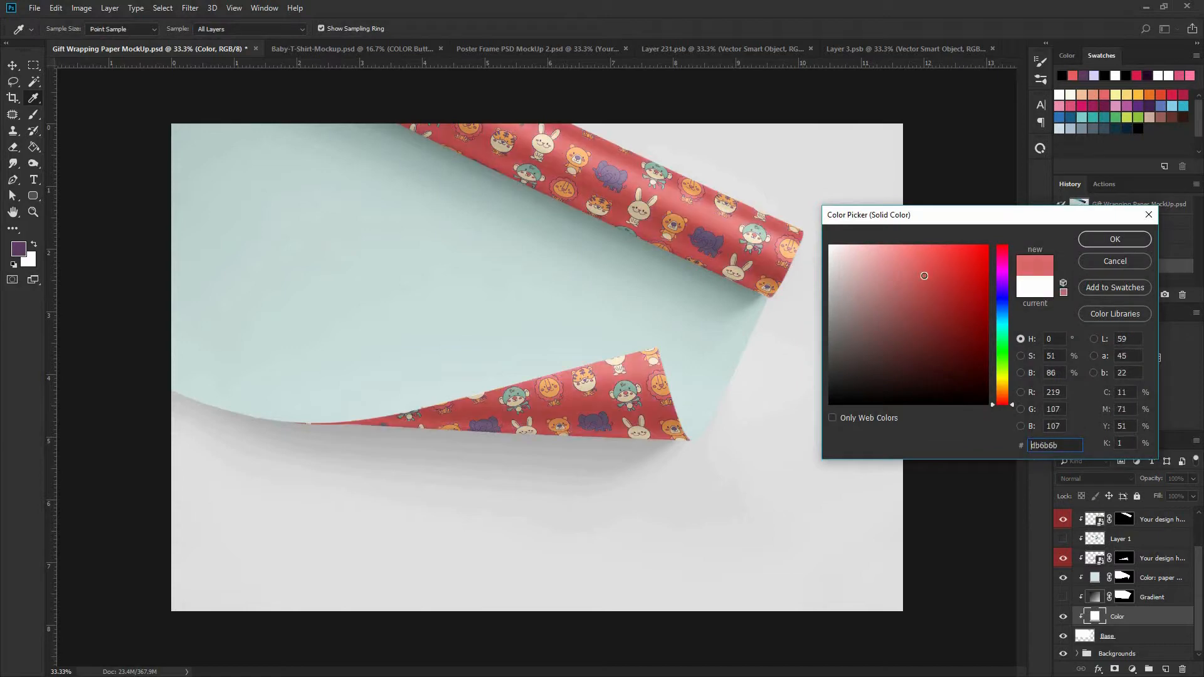
{"action": "mouse_move", "coordinate": [998, 283]}
{"action": "left_mouse_down"}
{"action": "mouse_move", "coordinate": [1005, 330]}
{"action": "mouse_move", "coordinate": [999, 317]}
{"action": "left_mouse_up"}
{"action": "left_click_drag", "start_coordinate": [873, 262], "coordinate": [840, 234]}
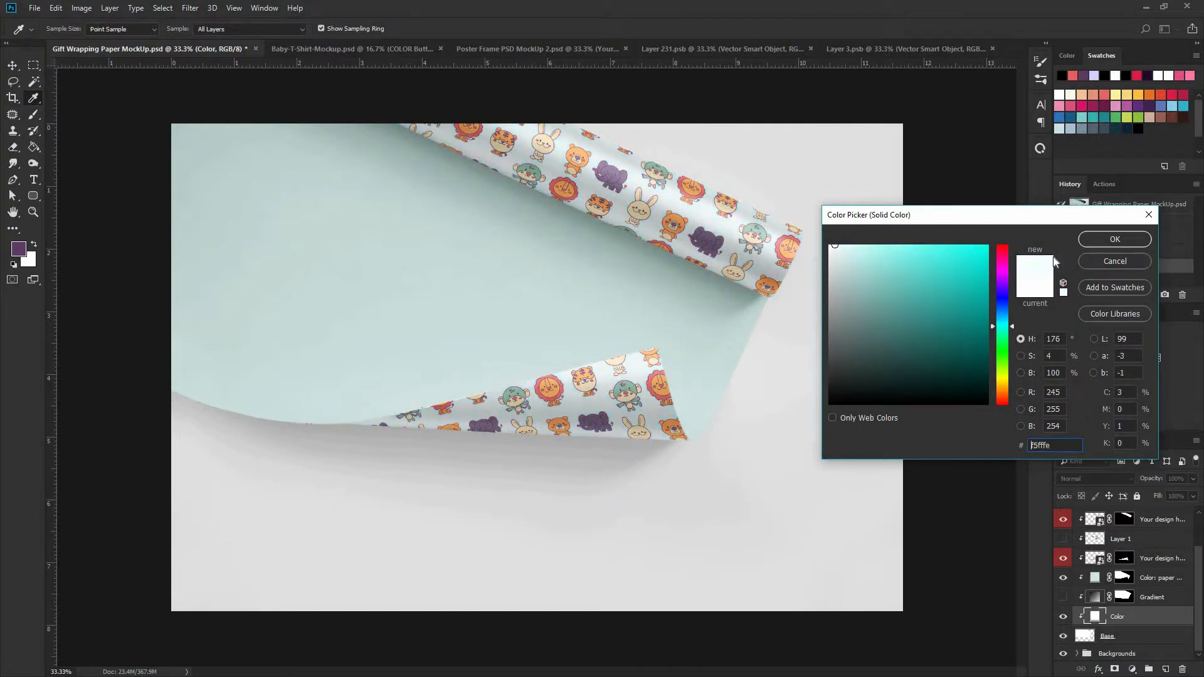
{"action": "left_click", "coordinate": [1093, 239]}
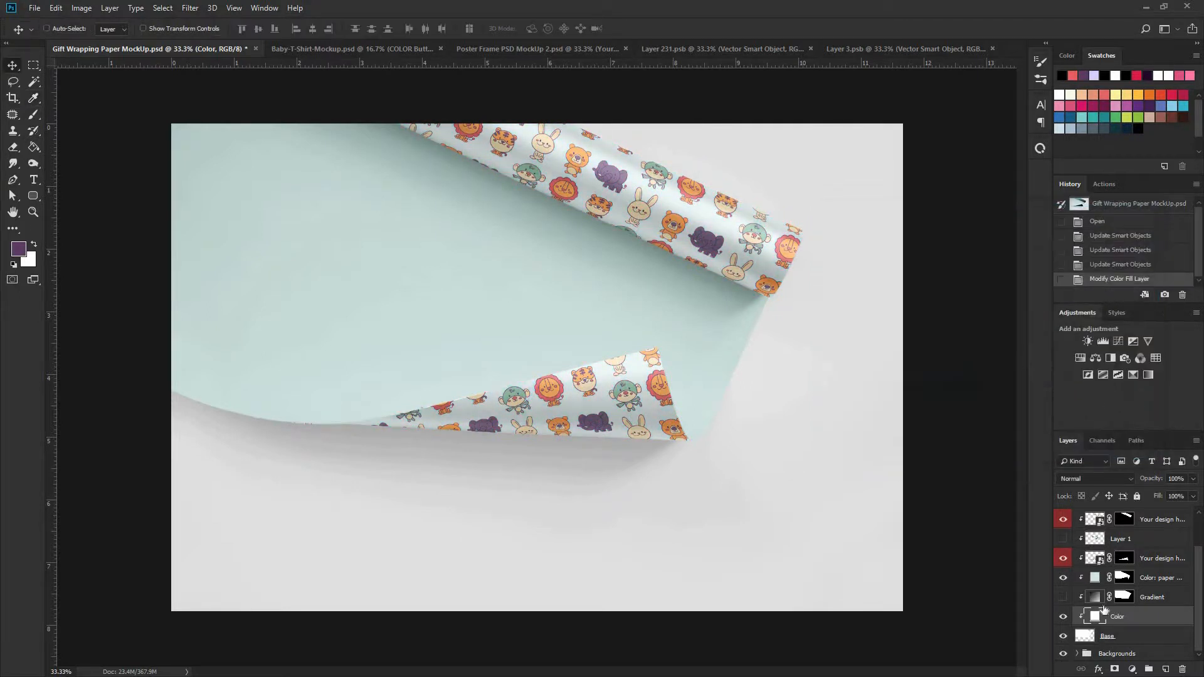
- Change the "Color: paper (other side)" fill layer to the light blue #8dc2d3
{"action": "left_click", "coordinate": [1063, 577]}
{"action": "double_click", "coordinate": [1094, 578]}
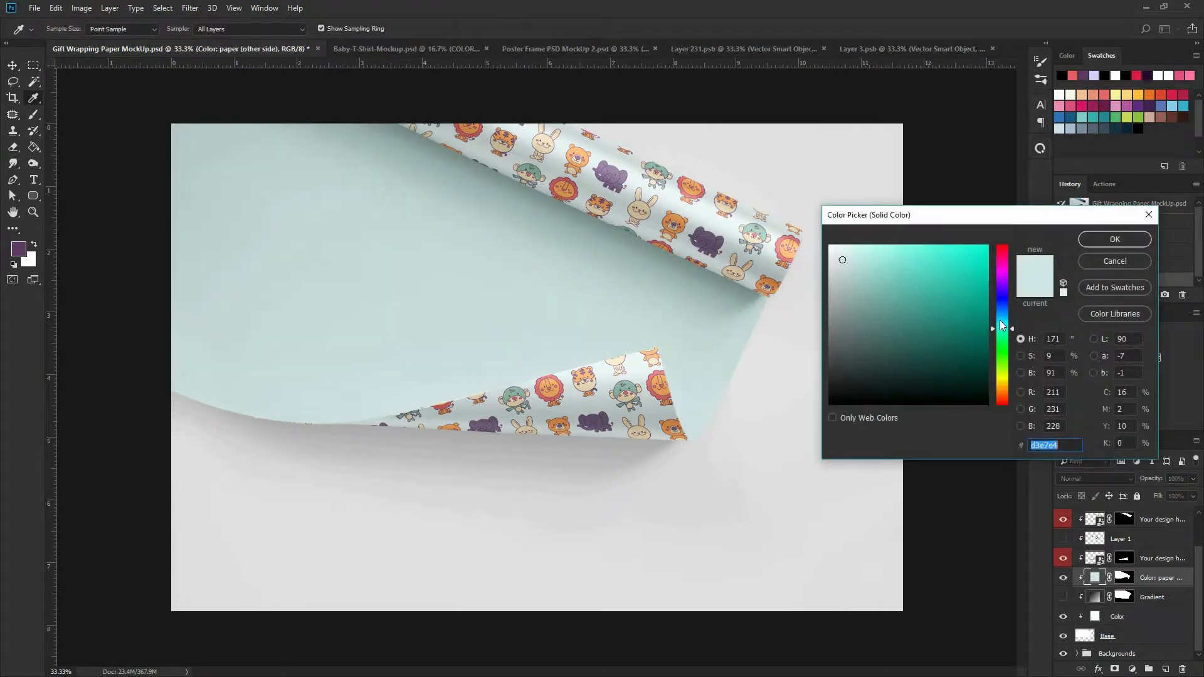
{"action": "left_click_drag", "start_coordinate": [1000, 324], "coordinate": [1001, 318]}
{"action": "left_click_drag", "start_coordinate": [848, 265], "coordinate": [895, 271]}
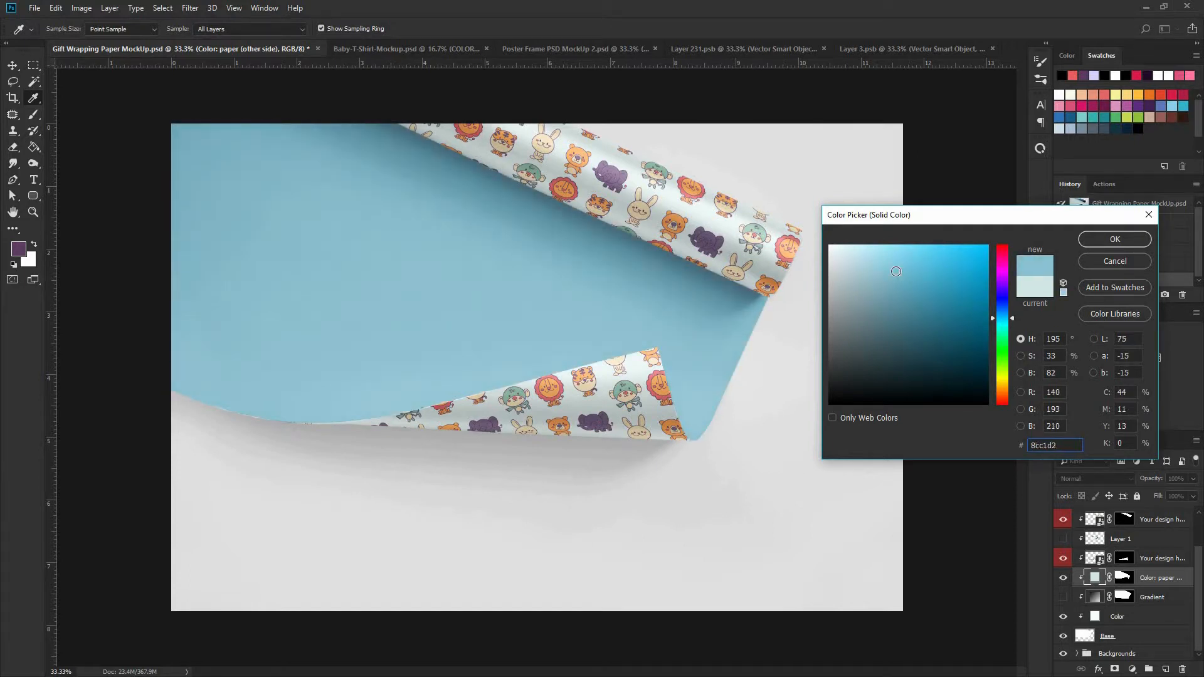
{"action": "left_click", "coordinate": [1115, 239]}
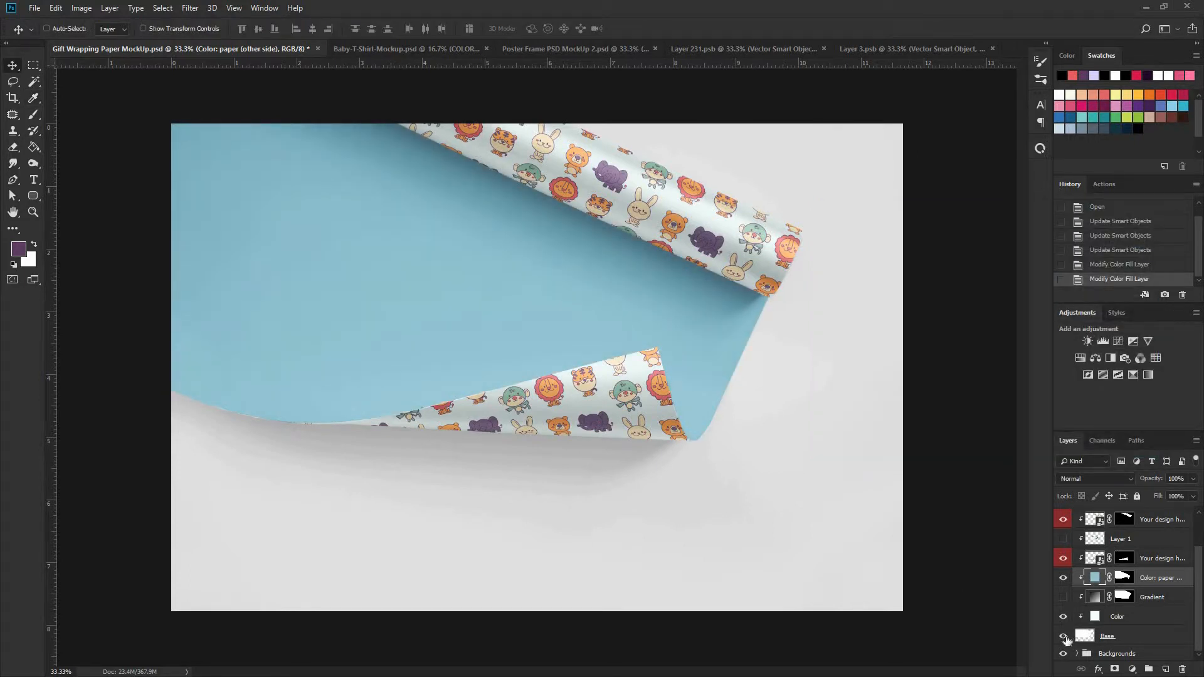
- Toggle the Base layer's visibility off and on to examine what it contributes to the mockup
{"action": "left_click", "coordinate": [1063, 636]}
{"action": "left_click", "coordinate": [1063, 635]}
{"action": "scroll", "coordinate": [1113, 625], "scroll_direction": "up", "scroll_amount": 3}
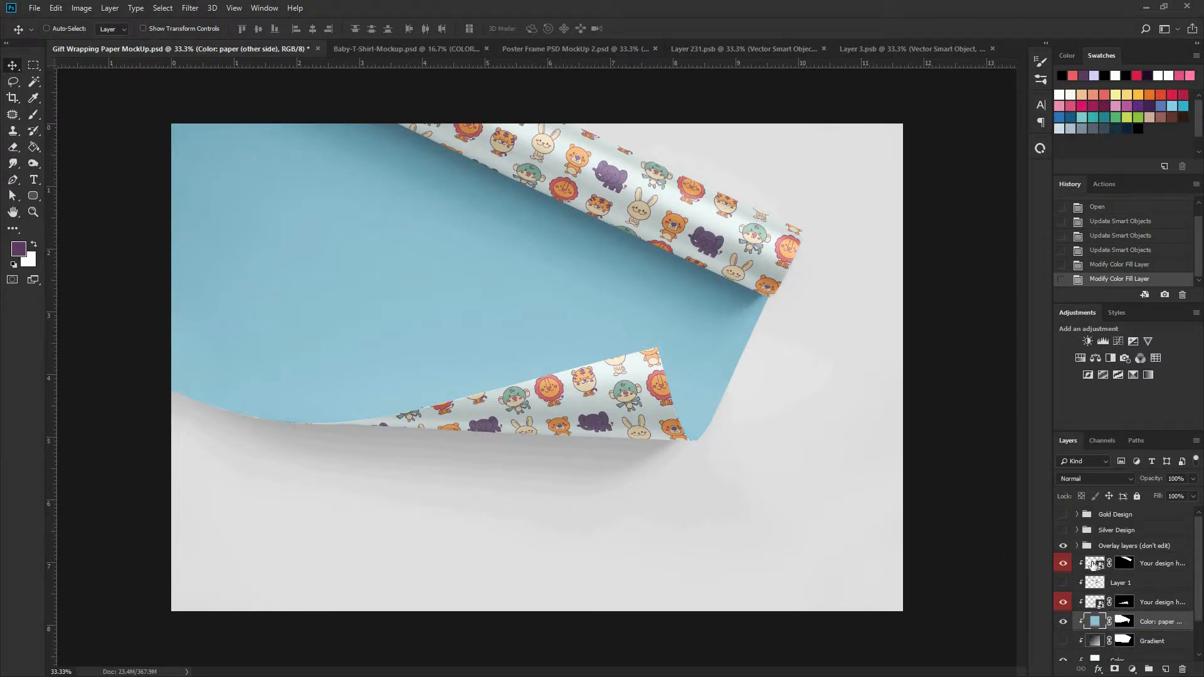
- Add a Color Lookup adjustment layer above the pattern in Layer 231.psb, using the EdgyAmber.3DL lookup file
{"action": "left_click", "coordinate": [734, 51]}
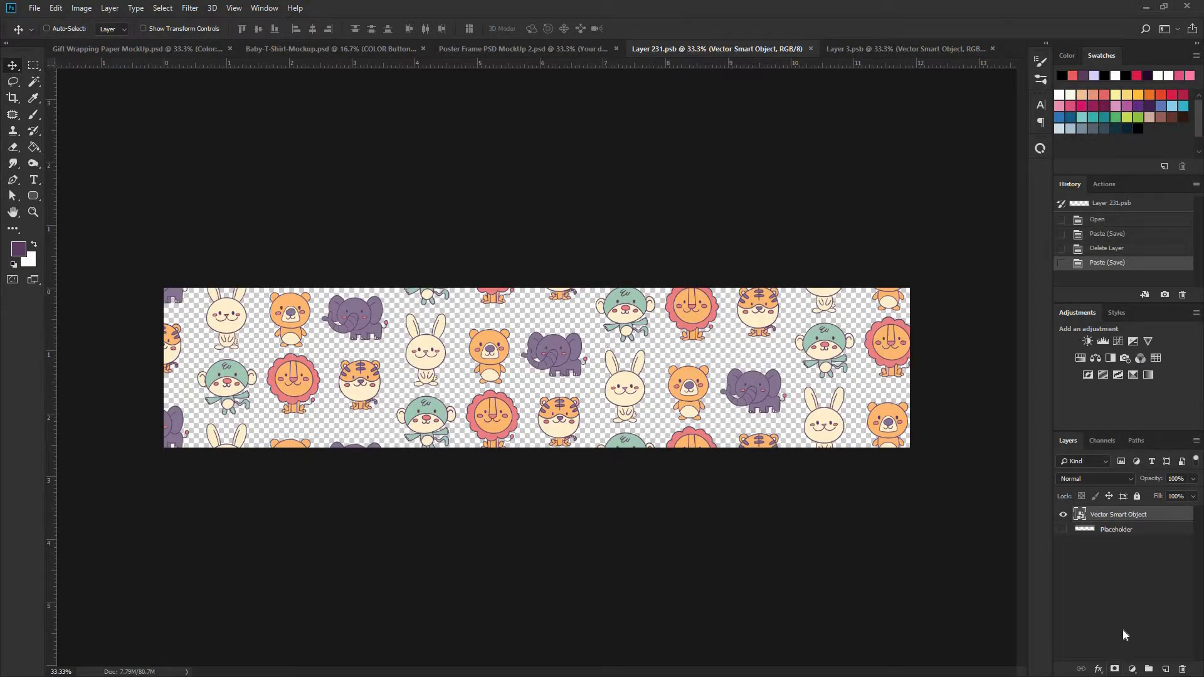
{"action": "left_click", "coordinate": [1098, 669]}
{"action": "left_click", "coordinate": [1134, 671]}
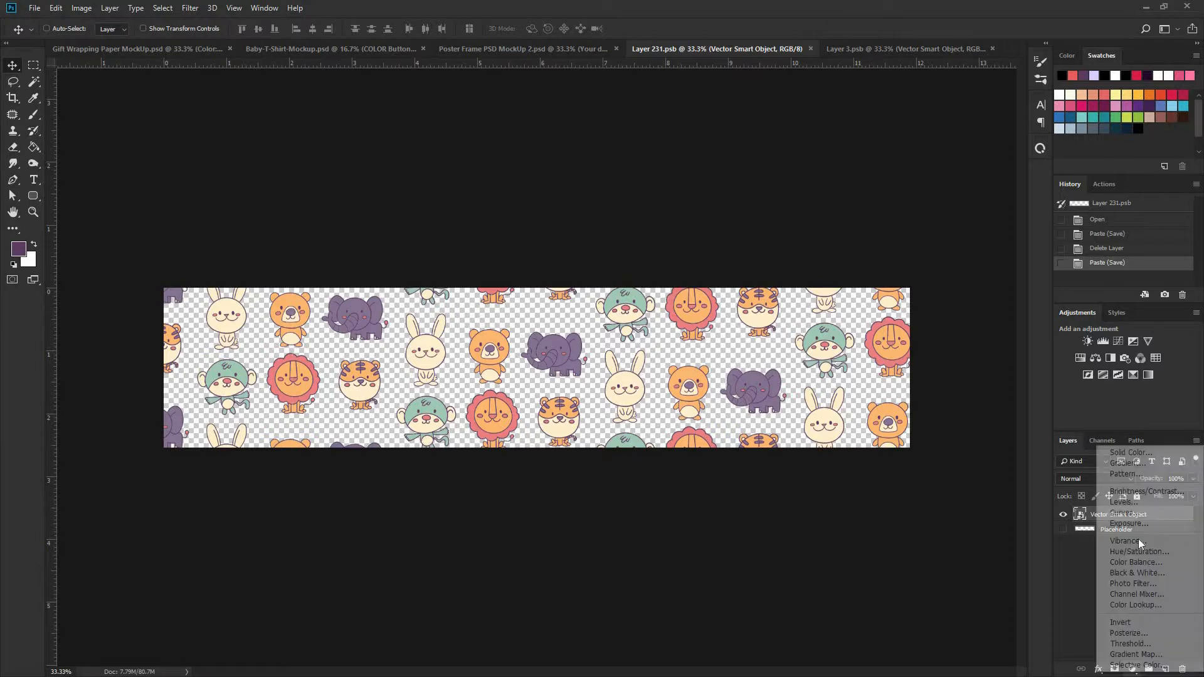
{"action": "left_click", "coordinate": [1137, 605]}
{"action": "left_click", "coordinate": [840, 177]}
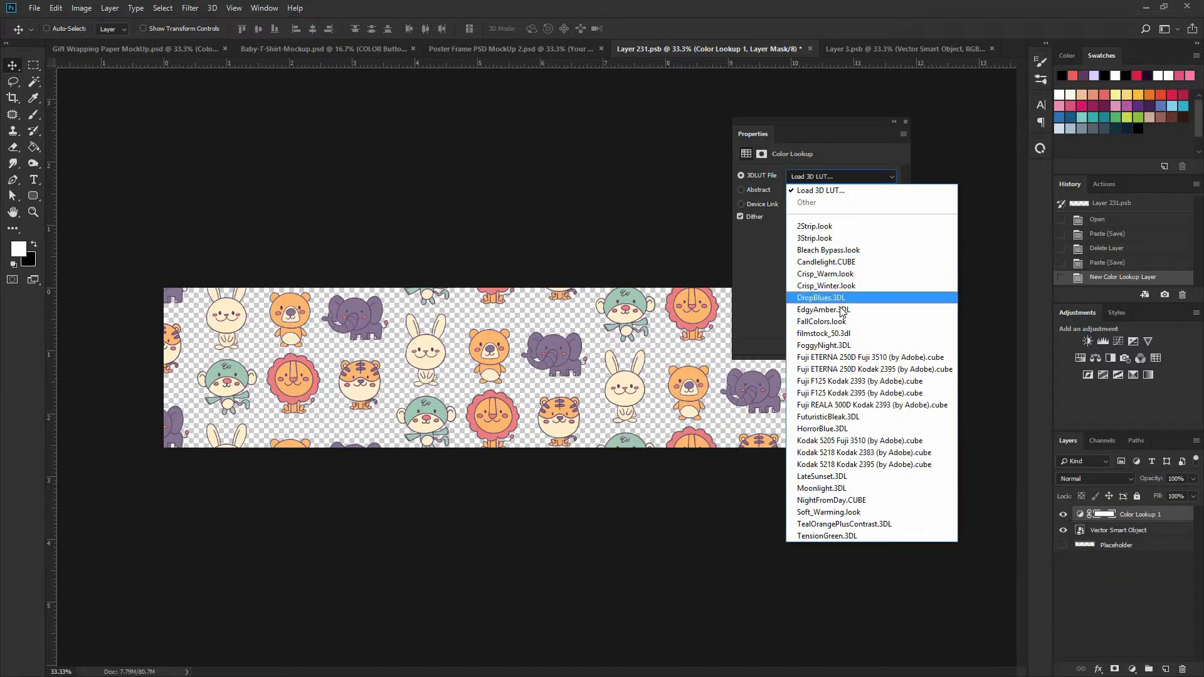
{"action": "left_click", "coordinate": [834, 305]}
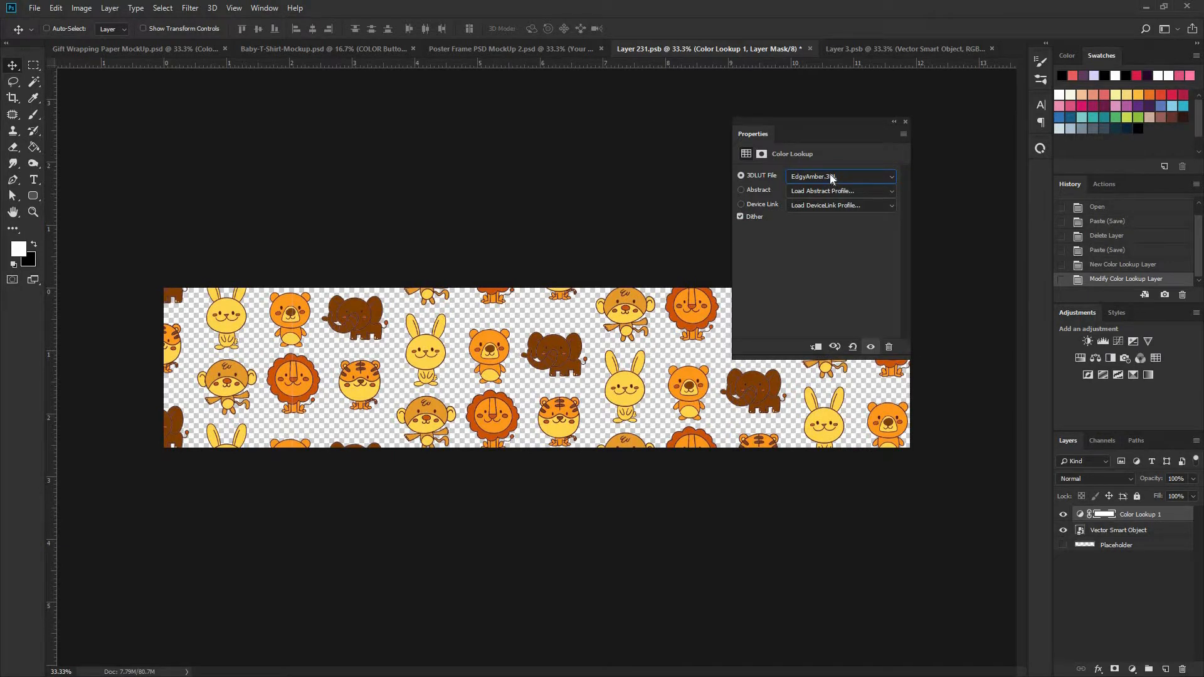
- Cycle through the 3DLUT files, settle on filmstock_50.3dl for the Color Lookup layer, and save Layer 231.psb
{"action": "key", "text": "Down"}
{"action": "key", "text": "Down"}
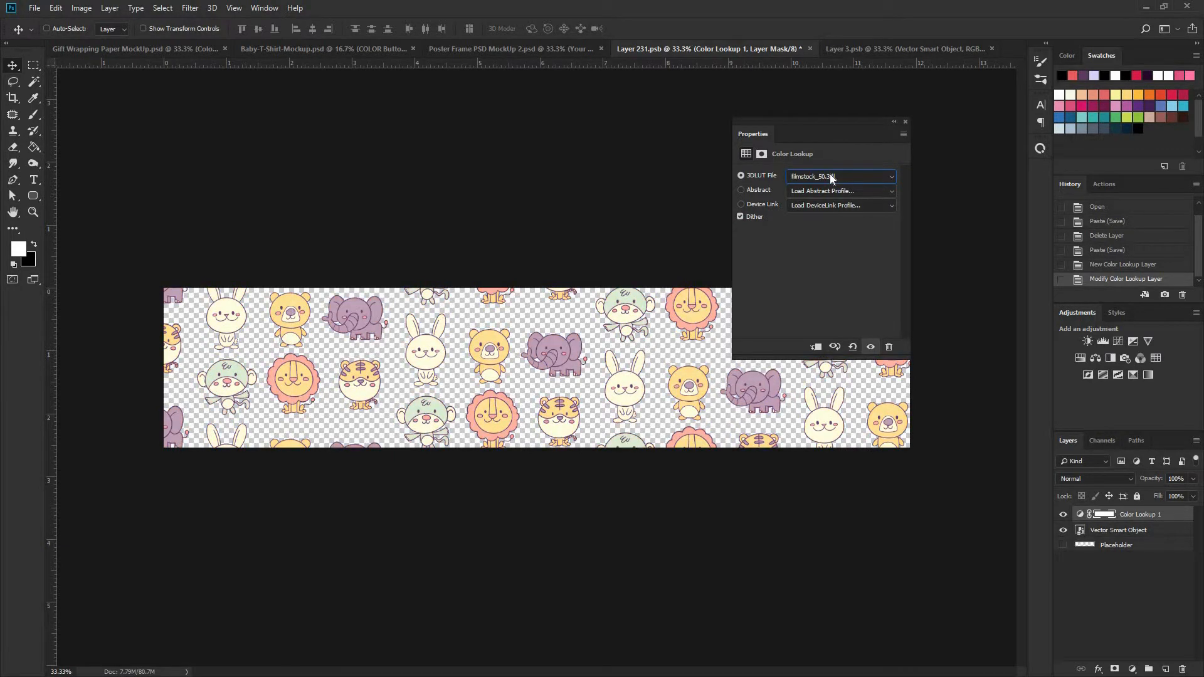
{"action": "key", "text": "Down"}
{"action": "key", "text": "Up"}
{"action": "key", "text": "ctrl+s"}
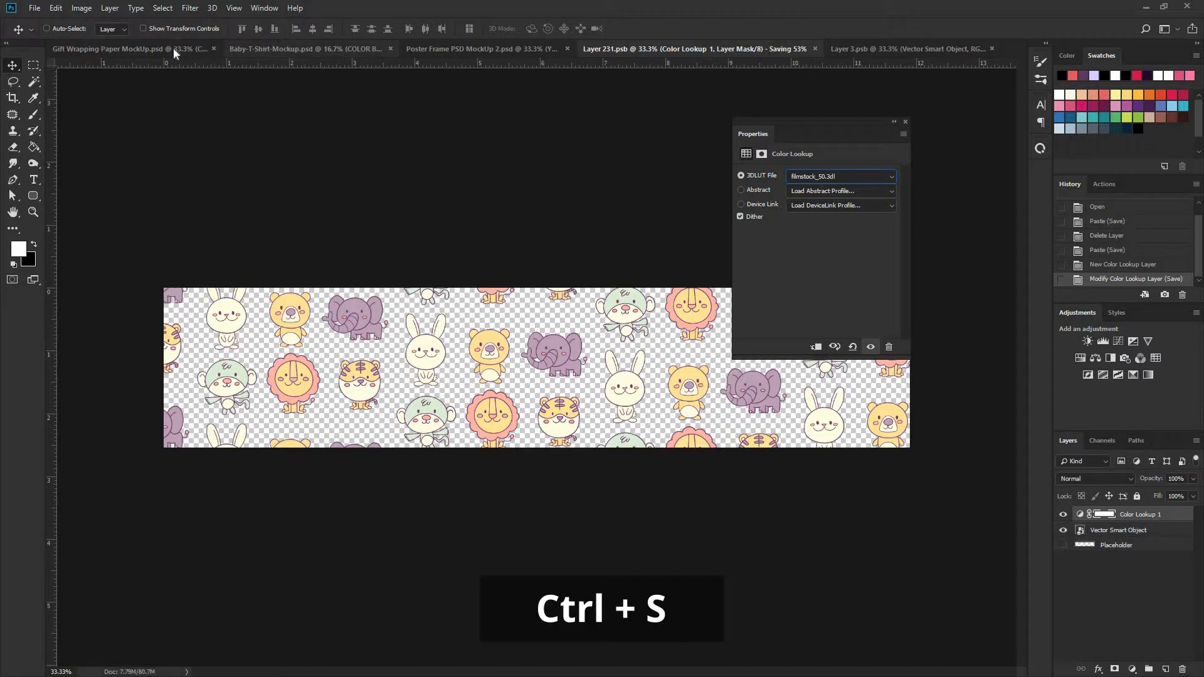
- Add a Color Lookup adjustment layer using filmstock_50.3dl above the pattern in Layer 3.psb, save it, and return to the gift wrapping mockup
{"action": "left_click", "coordinate": [173, 47]}
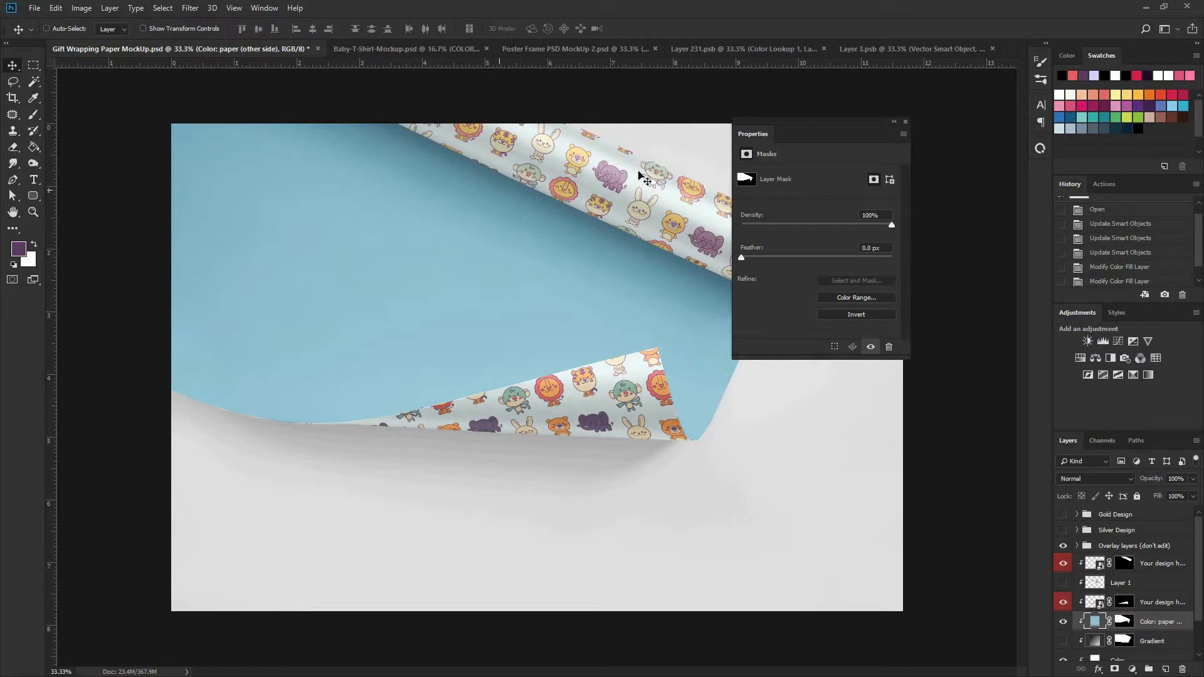
{"action": "left_click", "coordinate": [882, 47]}
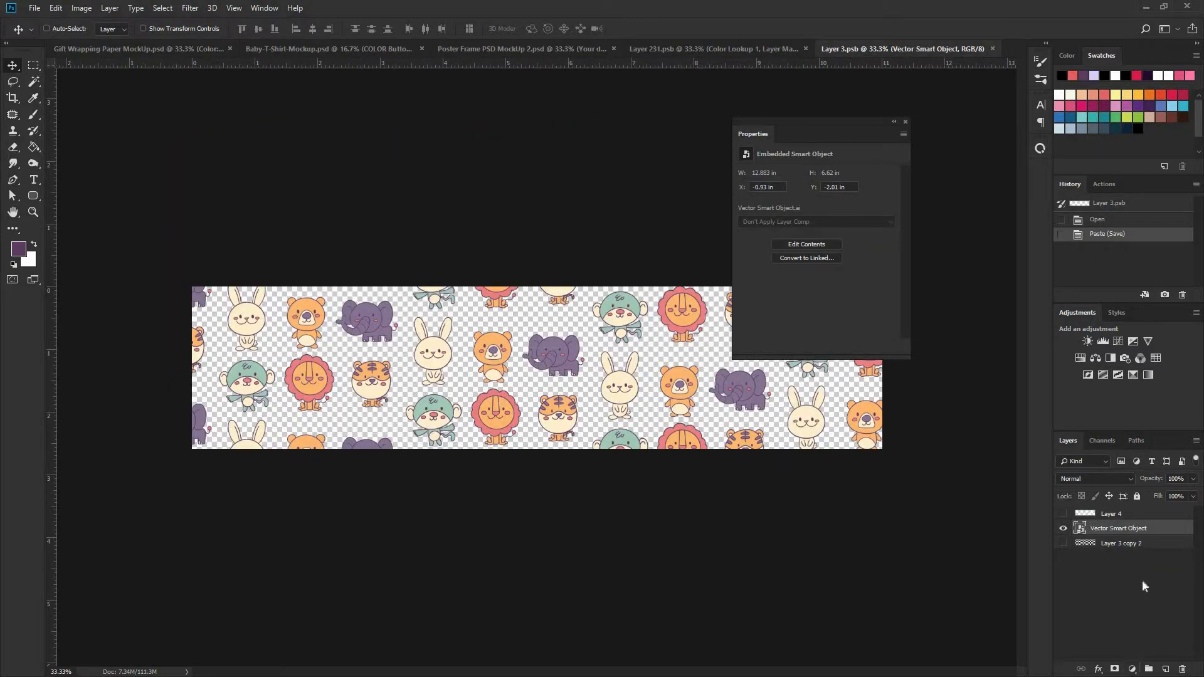
{"action": "left_click", "coordinate": [1132, 669]}
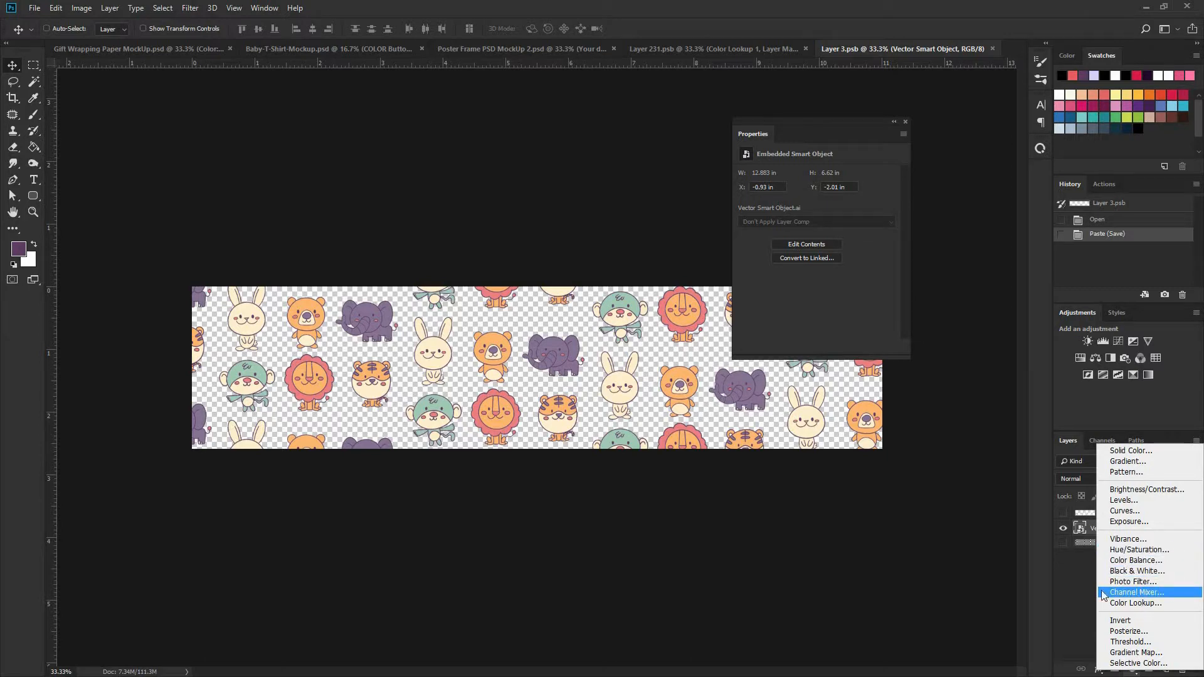
{"action": "left_click", "coordinate": [1134, 602]}
{"action": "left_click", "coordinate": [837, 177]}
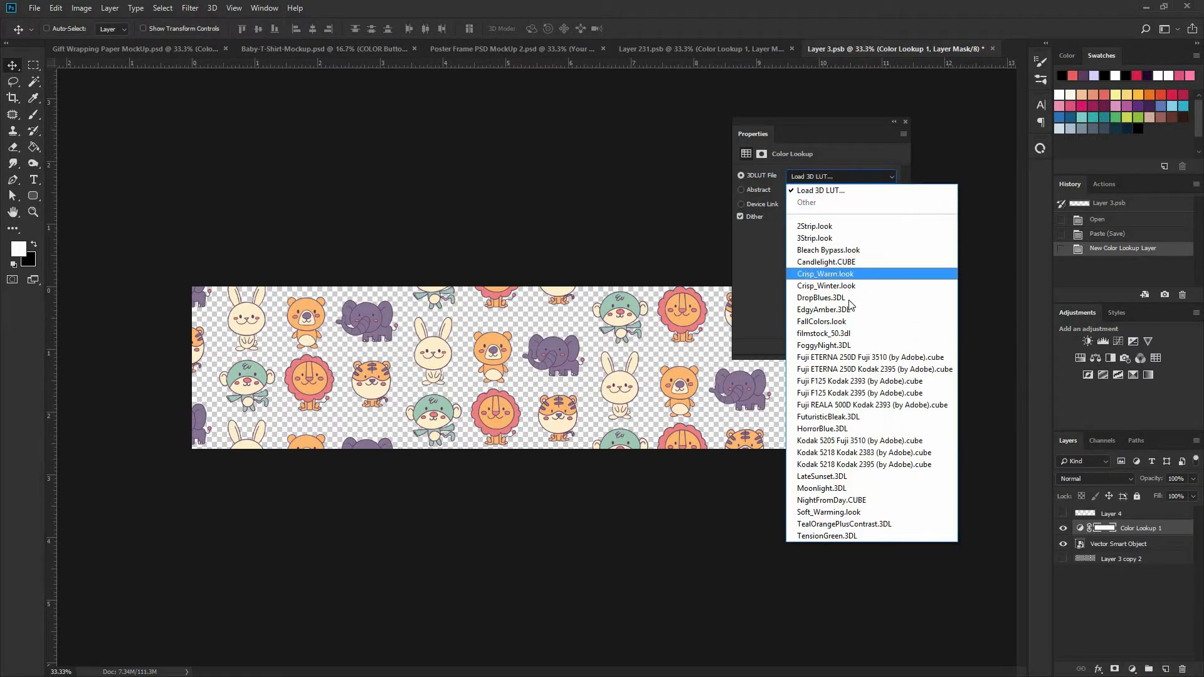
{"action": "left_click", "coordinate": [823, 333]}
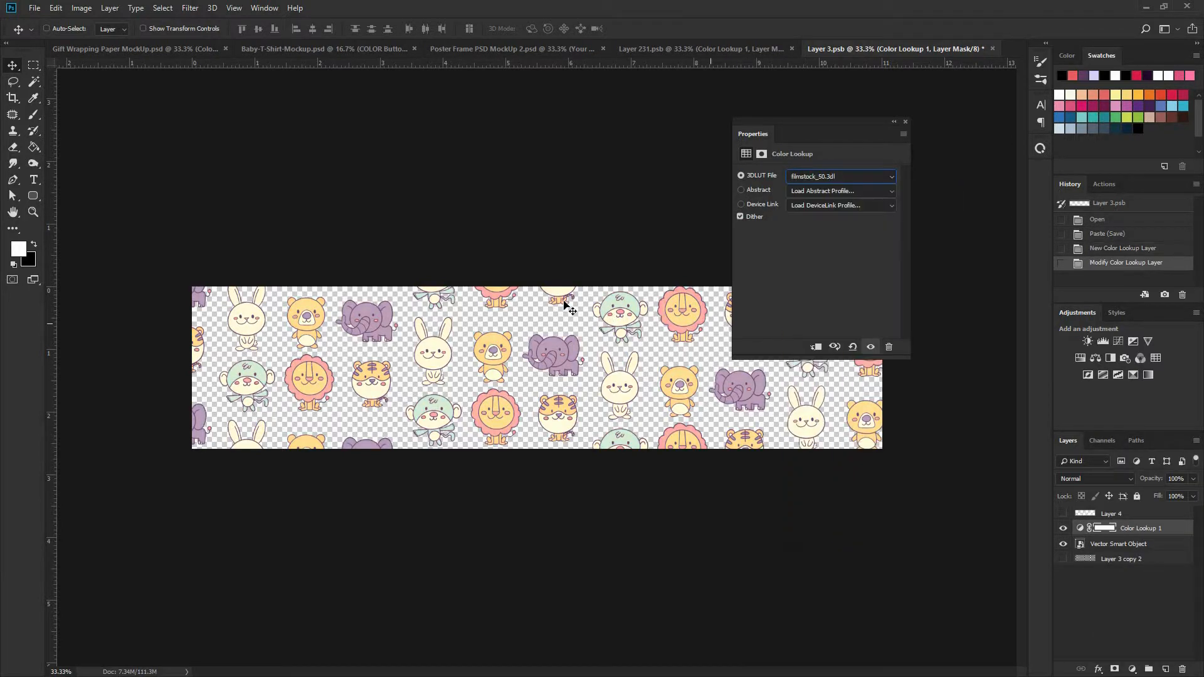
{"action": "key", "text": "ctrl+s"}
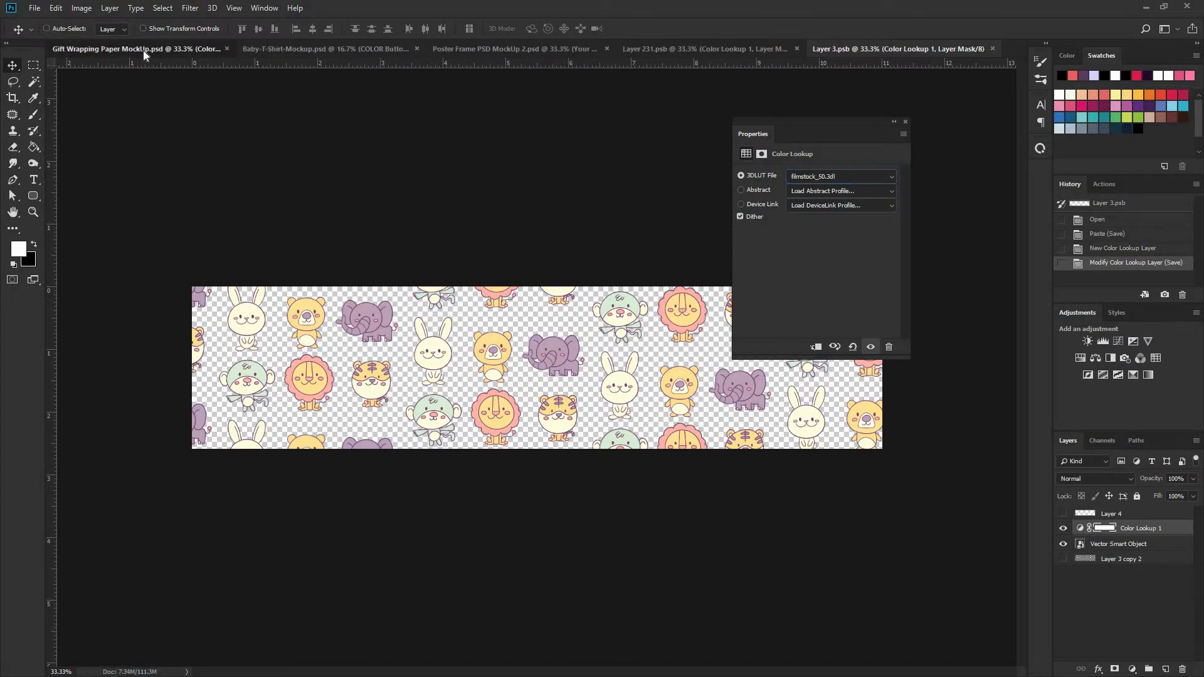
{"action": "left_click", "coordinate": [143, 50]}
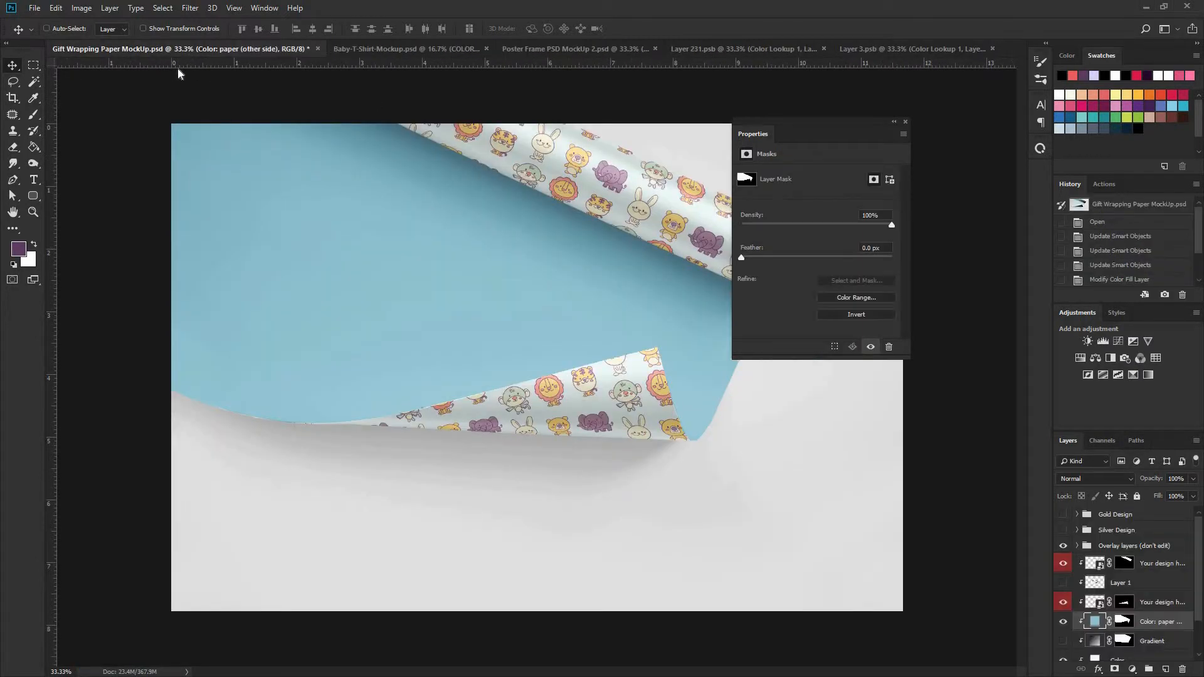
- Change the "Color: paper (other side)" fill layer to a slightly more saturated light blue
{"action": "double_click", "coordinate": [1095, 621]}
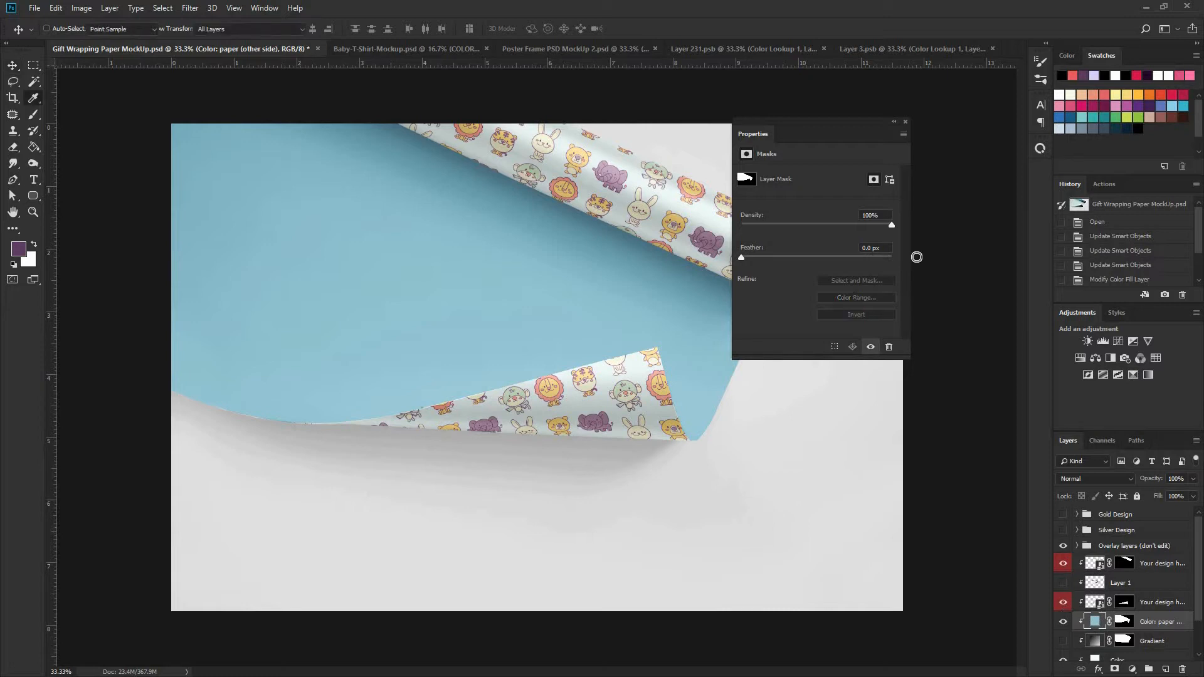
{"action": "left_click_drag", "start_coordinate": [938, 252], "coordinate": [895, 274]}
{"action": "left_click", "coordinate": [1108, 242]}
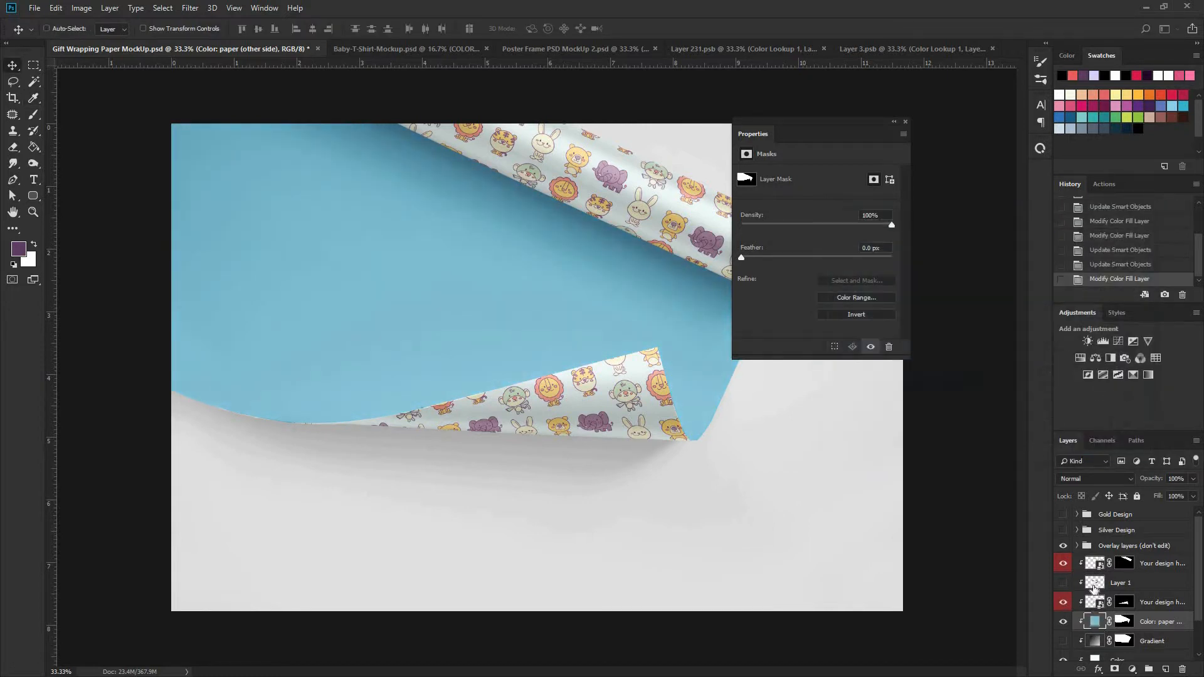
- Try pale turquoise and blue tints on the "Color" fill layer behind the pattern, then settle on a very pale pink with hue 320
{"action": "scroll", "coordinate": [1092, 648], "scroll_direction": "down", "scroll_amount": 1}
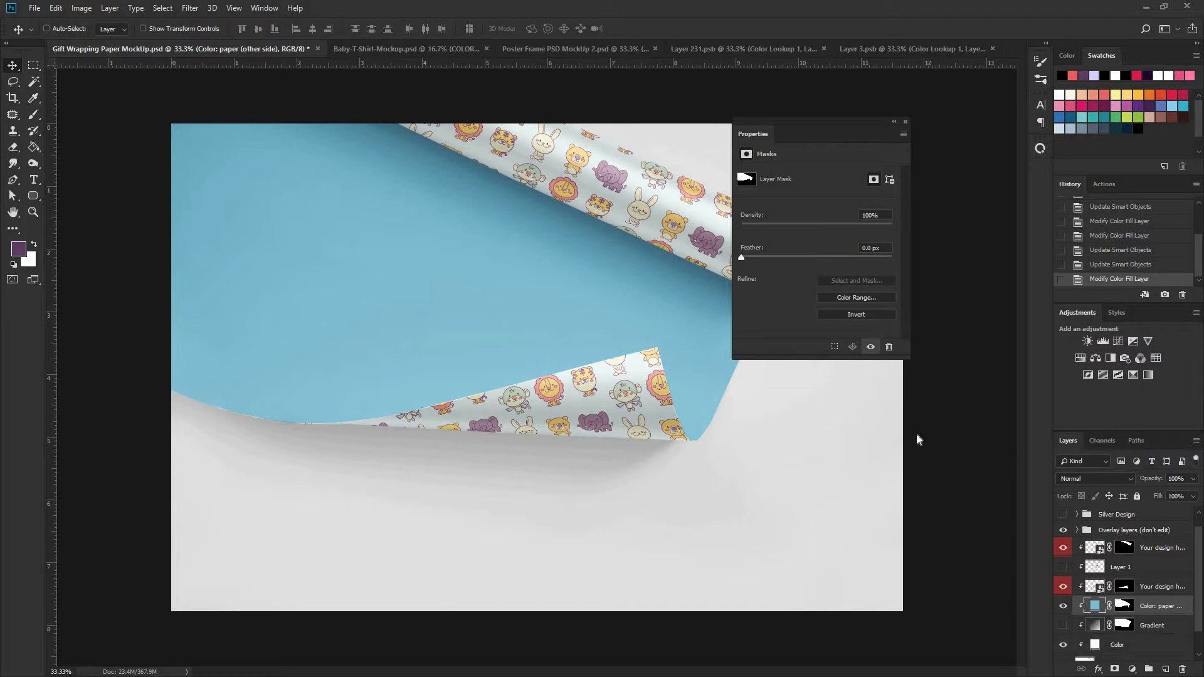
{"action": "double_click", "coordinate": [1095, 644]}
{"action": "left_click", "coordinate": [890, 243]}
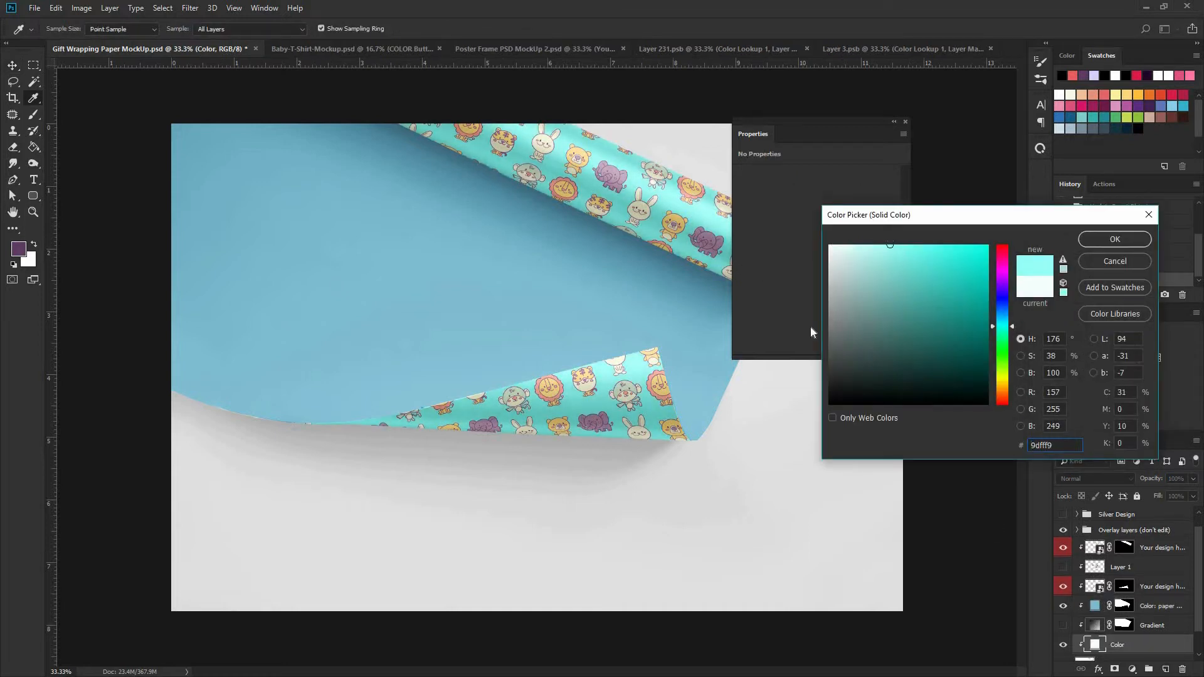
{"action": "mouse_move", "coordinate": [873, 259]}
{"action": "left_mouse_down"}
{"action": "mouse_move", "coordinate": [853, 223]}
{"action": "mouse_move", "coordinate": [778, 213]}
{"action": "left_mouse_up"}
{"action": "left_click_drag", "start_coordinate": [850, 225], "coordinate": [845, 223]}
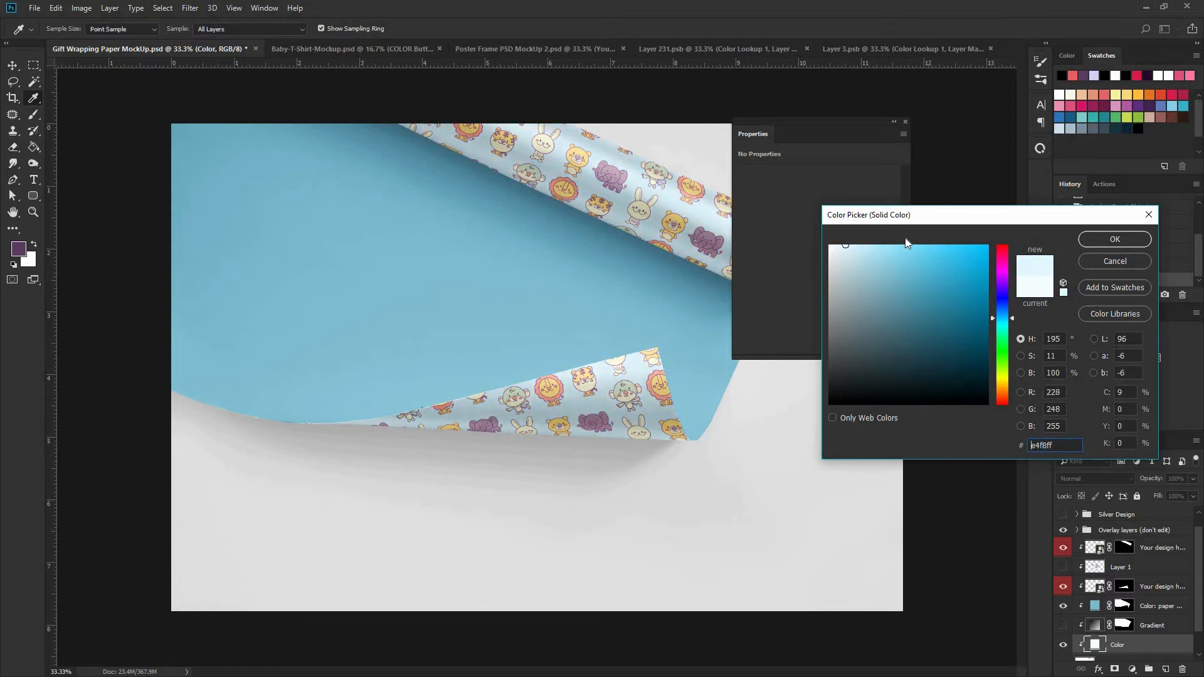
{"action": "left_click", "coordinate": [1003, 271]}
{"action": "left_click_drag", "start_coordinate": [1000, 276], "coordinate": [1000, 266]}
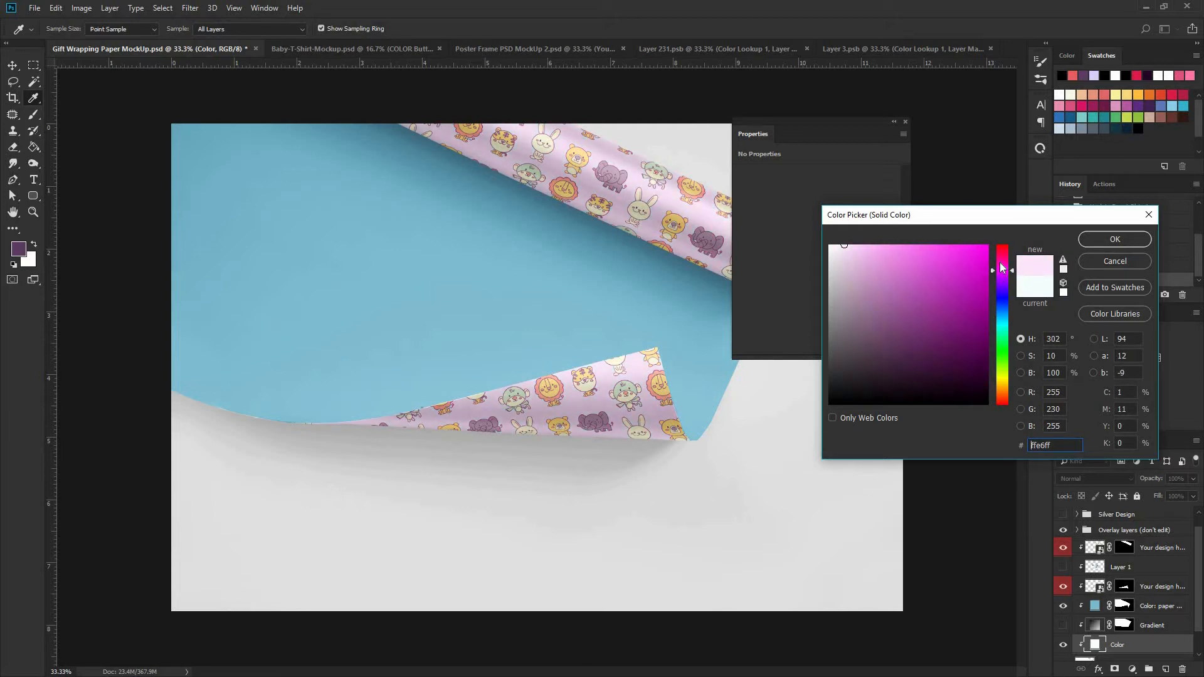
{"action": "left_click", "coordinate": [835, 246]}
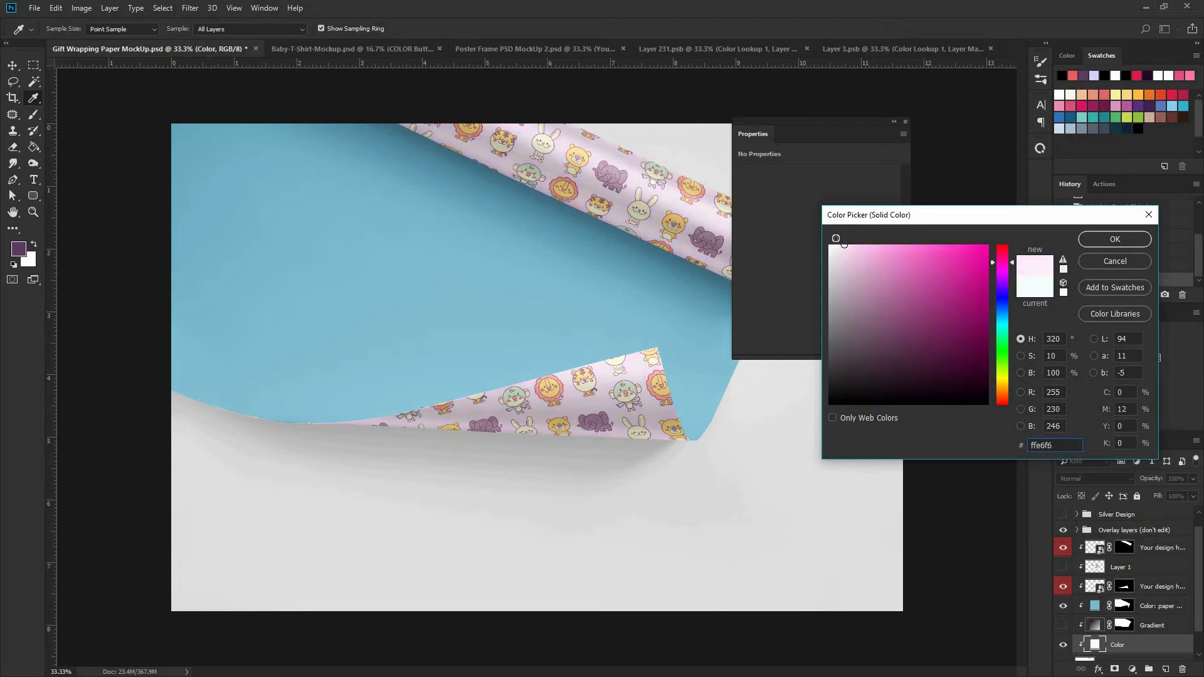
{"action": "left_click", "coordinate": [1092, 242]}
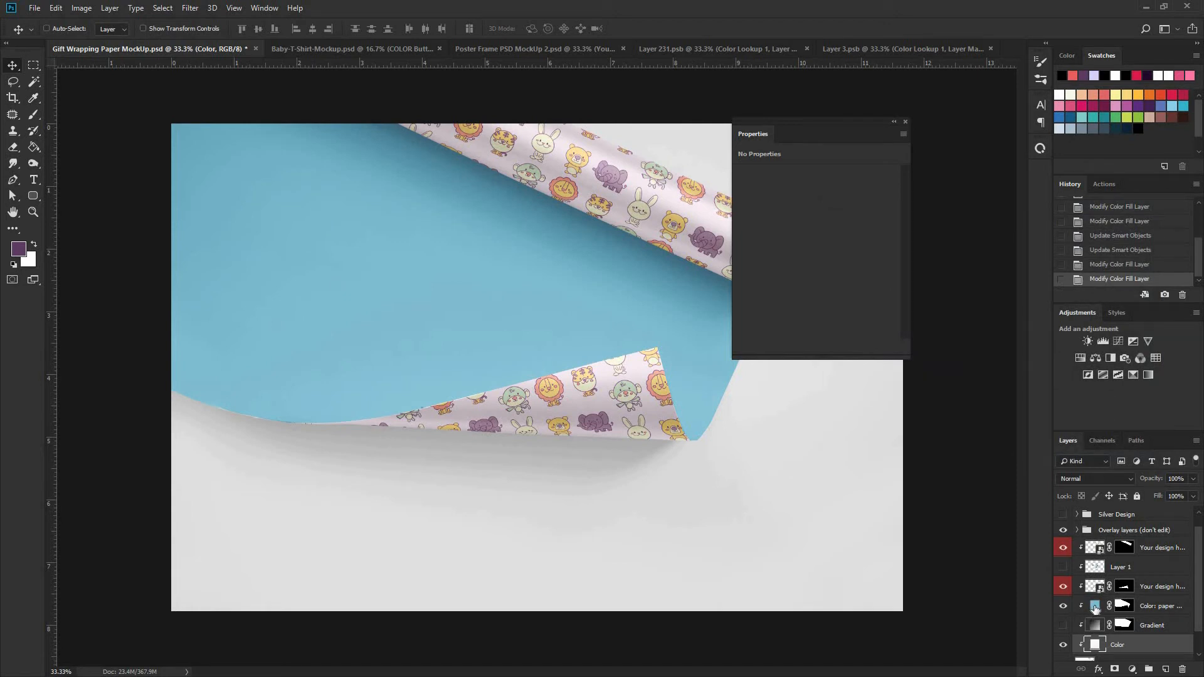
- Set the "Color: paper (other side)" fill to the light purple-pink #de97d9, and collapse the Properties panel clear of the mockup image
{"action": "double_click", "coordinate": [1094, 607]}
{"action": "left_click", "coordinate": [672, 195]}
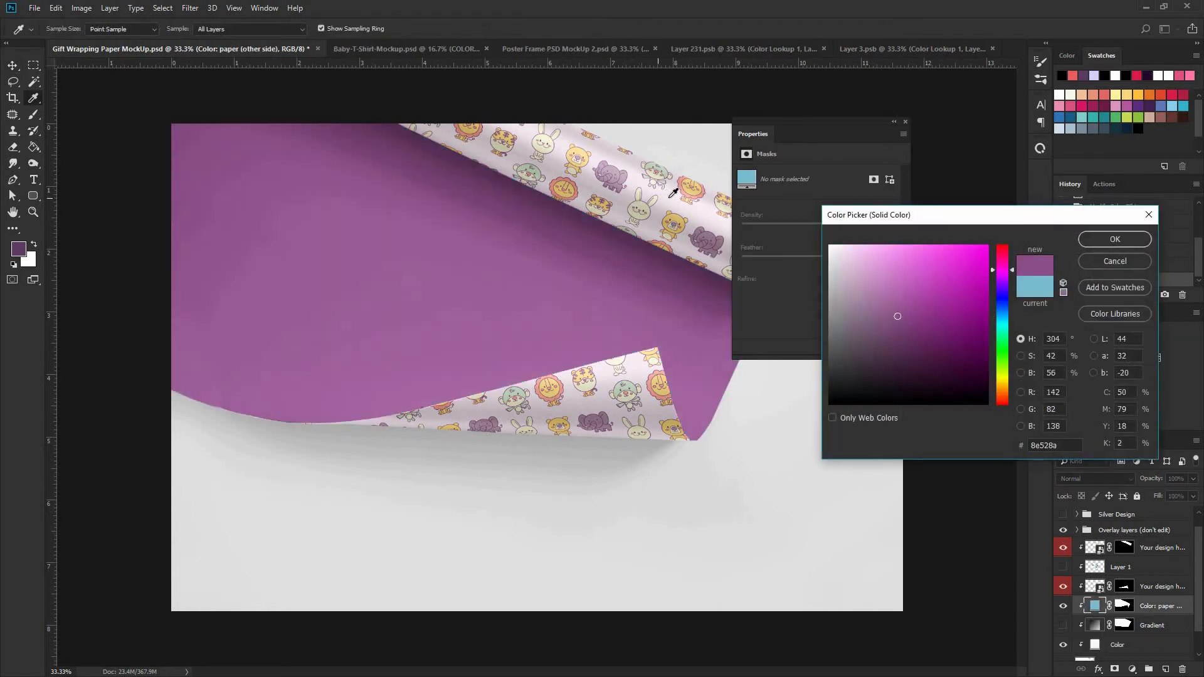
{"action": "left_click", "coordinate": [883, 276]}
{"action": "left_click", "coordinate": [1114, 239]}
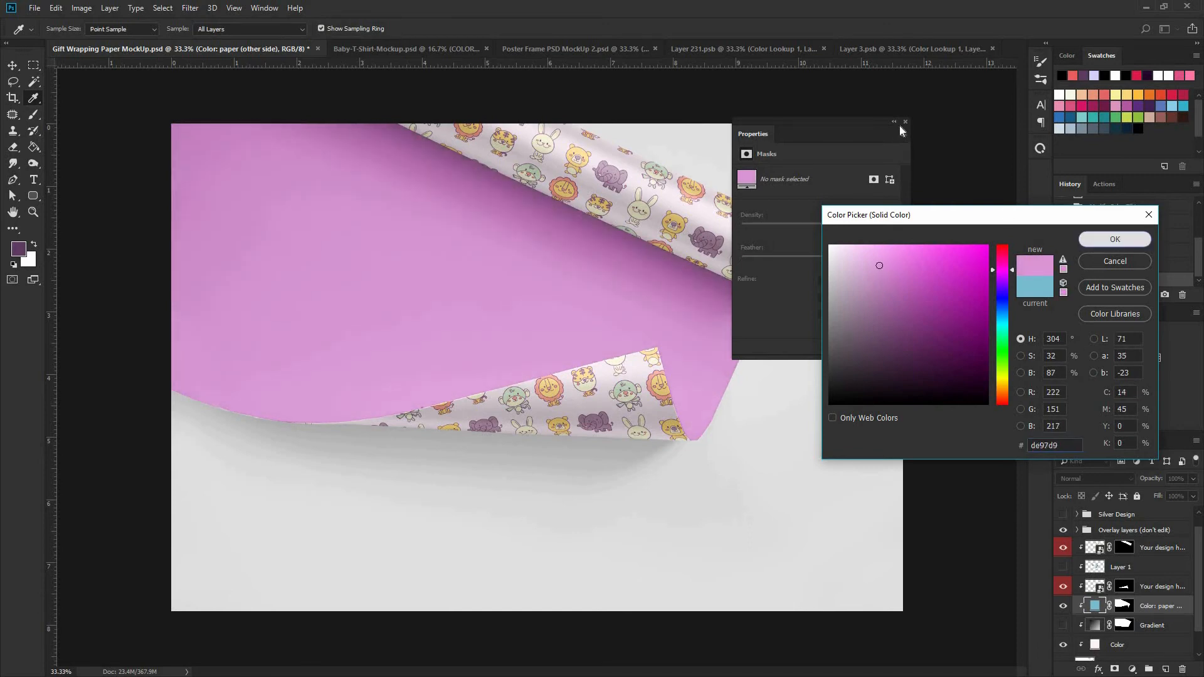
{"action": "left_click", "coordinate": [894, 121]}
{"action": "left_click_drag", "start_coordinate": [771, 122], "coordinate": [947, 126]}
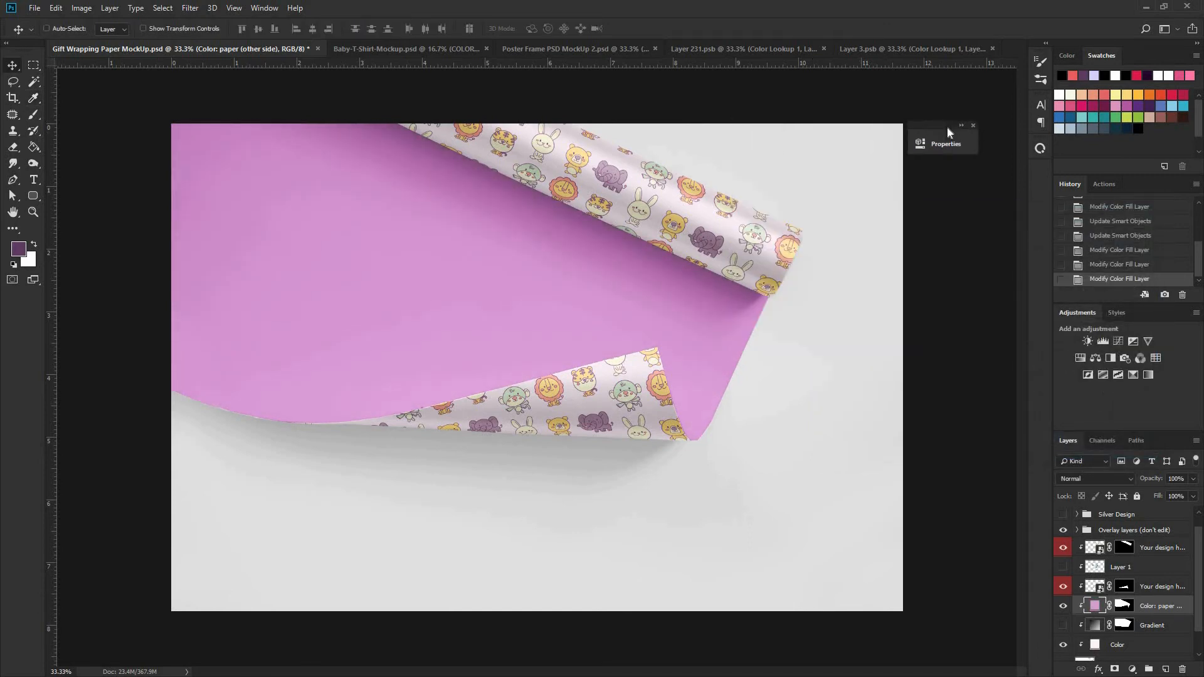